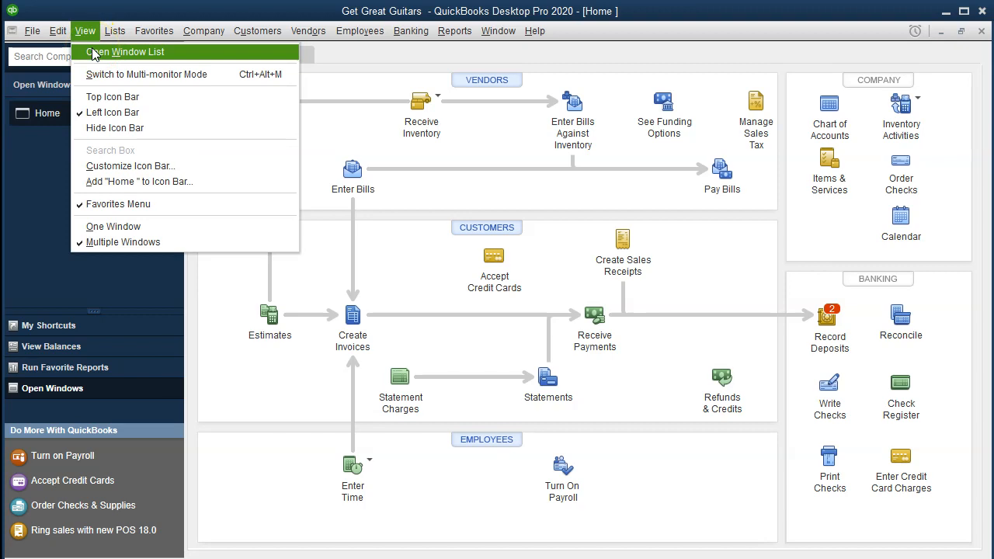
# Step: Open the Balance Sheet Standard report from the company and financial reports
pyautogui.click(243, 370)
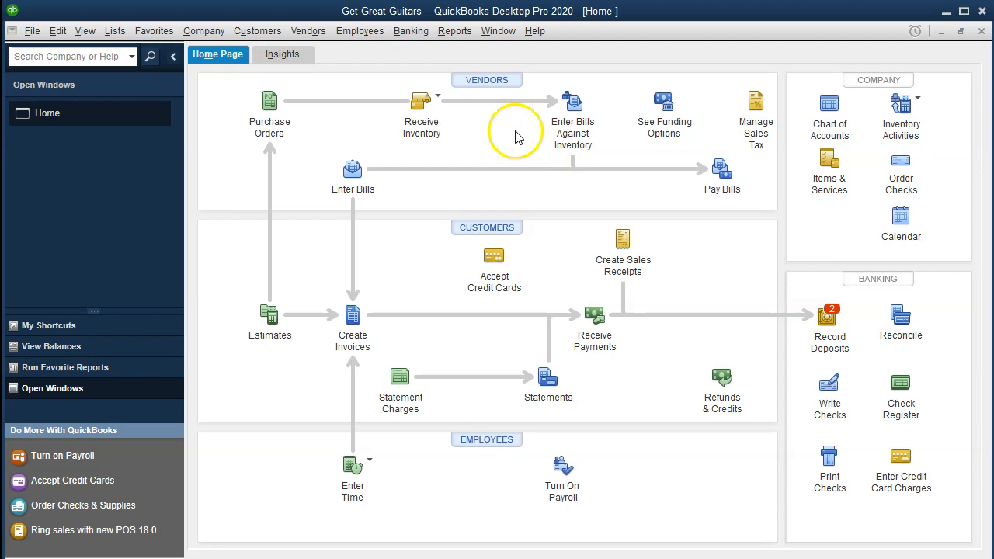
pyautogui.click(456, 33)
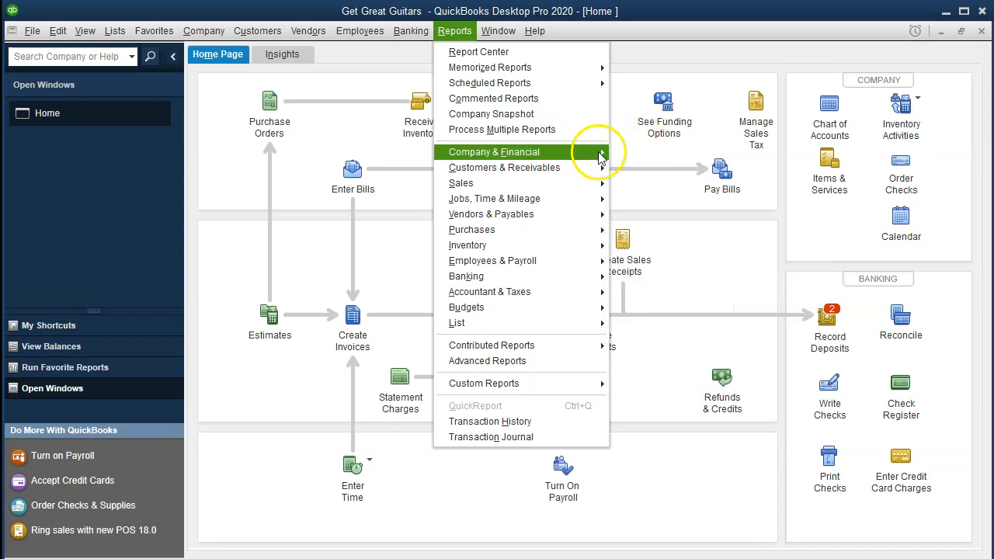
pyautogui.moveTo(595, 154)
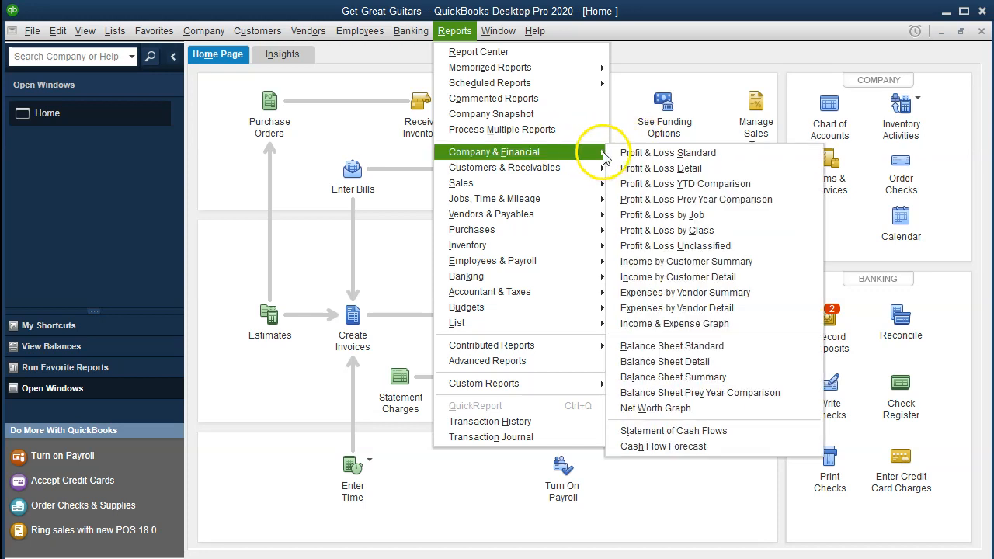
pyautogui.click(647, 350)
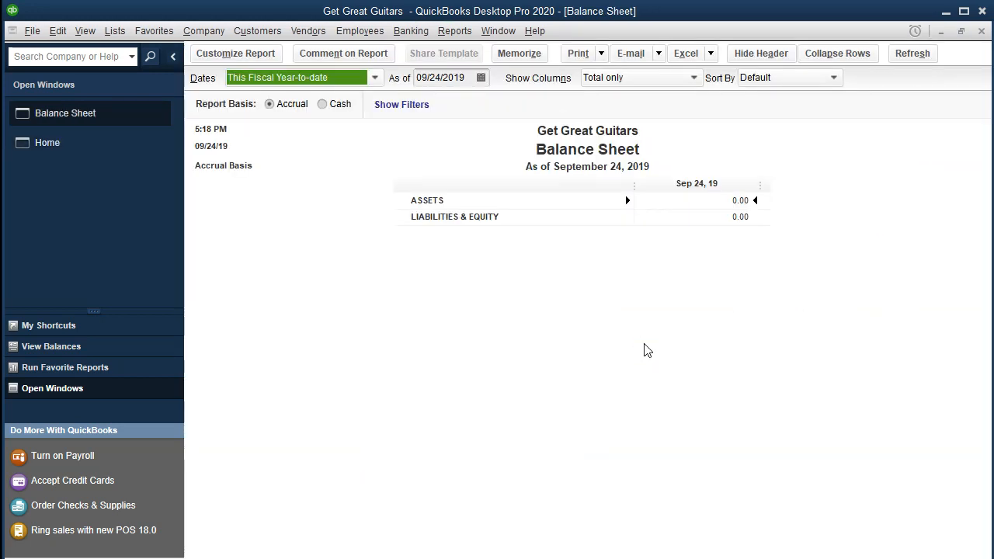
# Step: Customize the Balance Sheet report's date range to run from 01/01/2020 to 12/31/2020
pyautogui.click(264, 55)
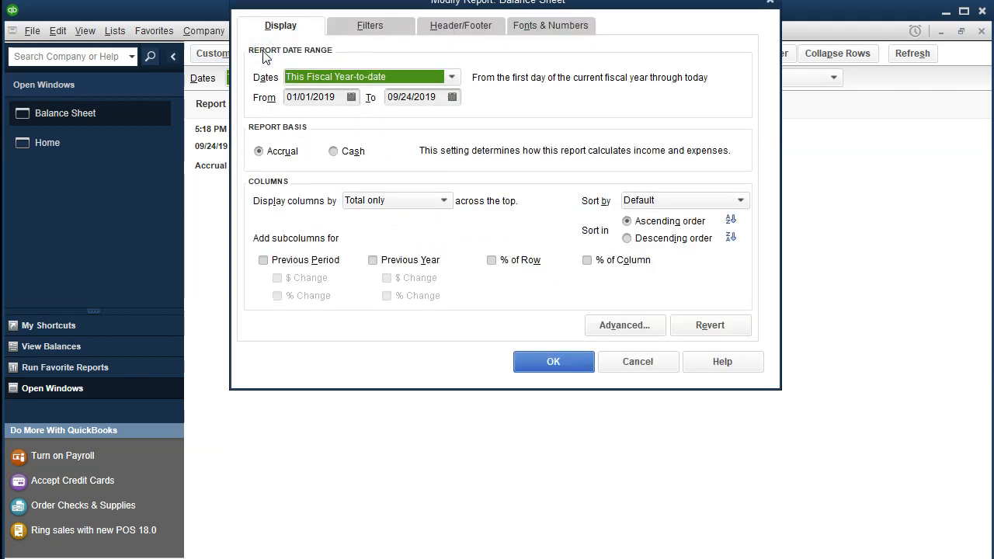
pyautogui.press('Tab')
pyautogui.write('01/01/2020')
pyautogui.press('Tab')
pyautogui.write('12/31/2020')
pyautogui.press('Tab')
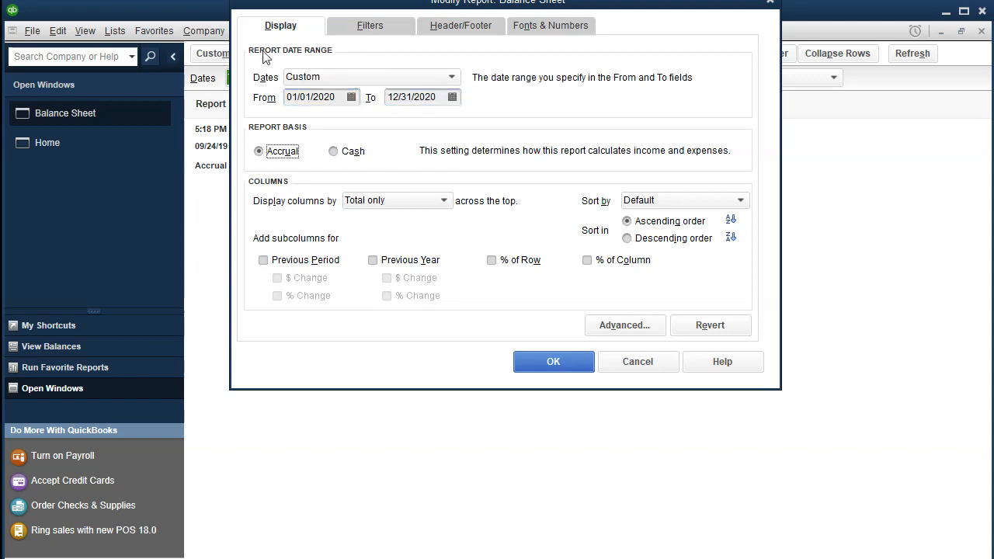
pyautogui.click(528, 363)
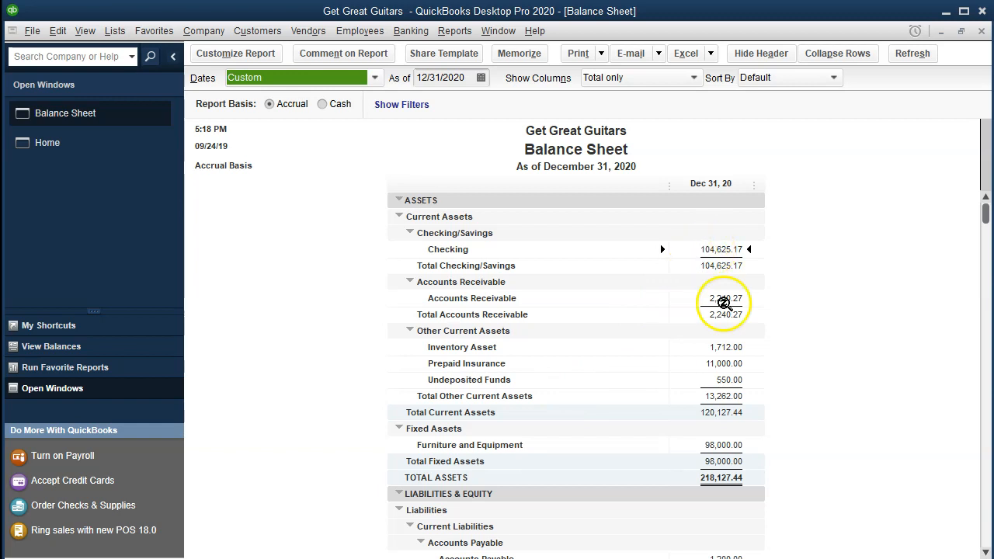
# Step: Open the Customer Balance Detail report and review the two Music Stuff Store invoices behind the accounts receivable balance
pyautogui.click(731, 380)
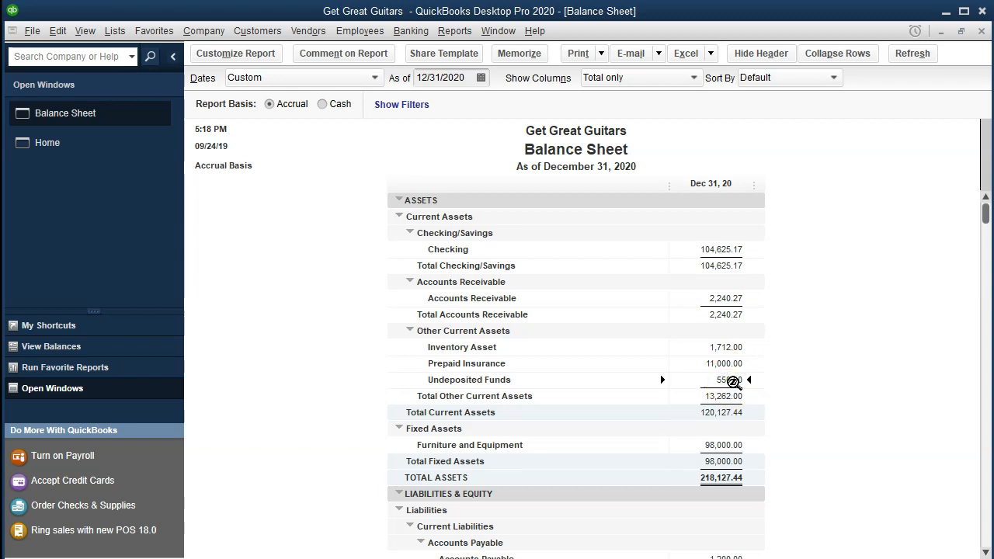
pyautogui.click(720, 300)
pyautogui.click(460, 35)
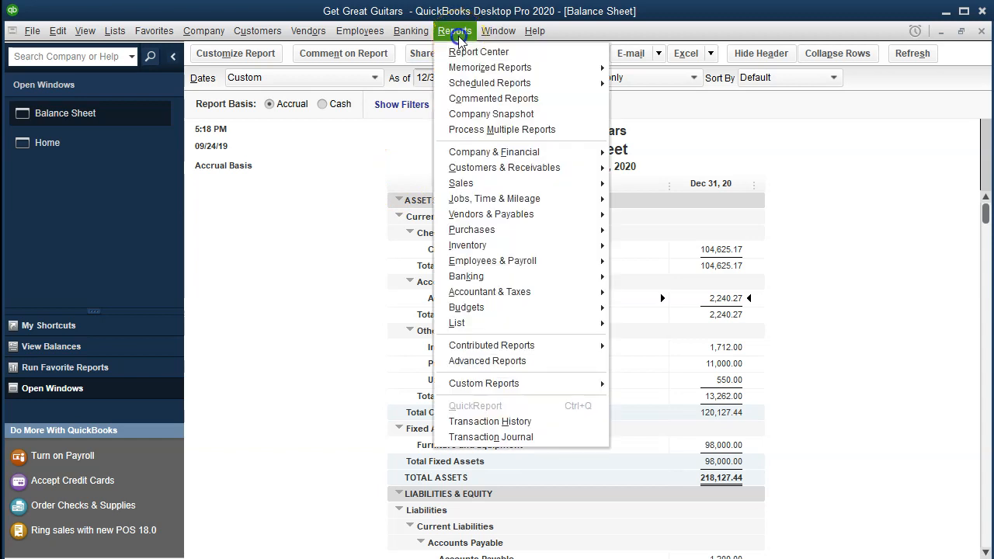
pyautogui.moveTo(522, 170)
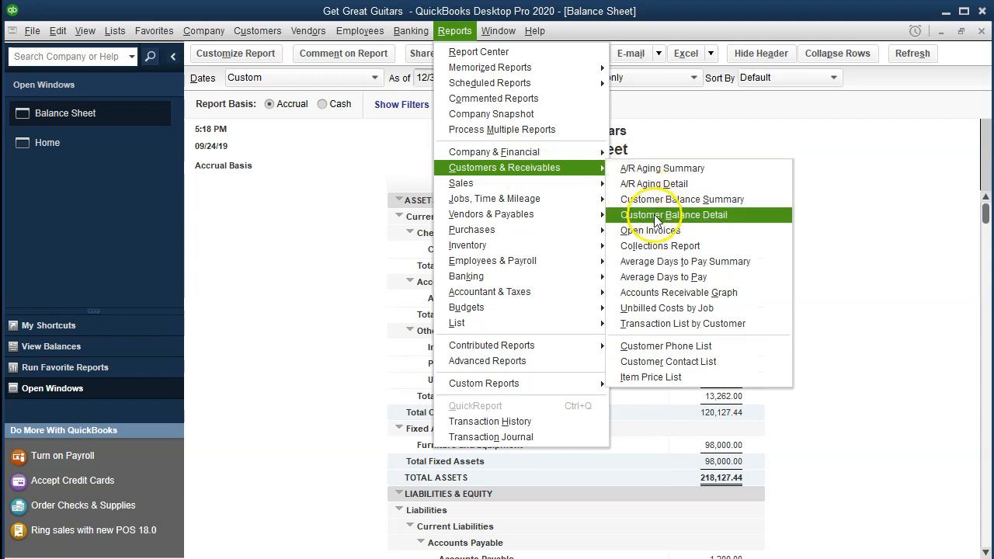
pyautogui.click(732, 221)
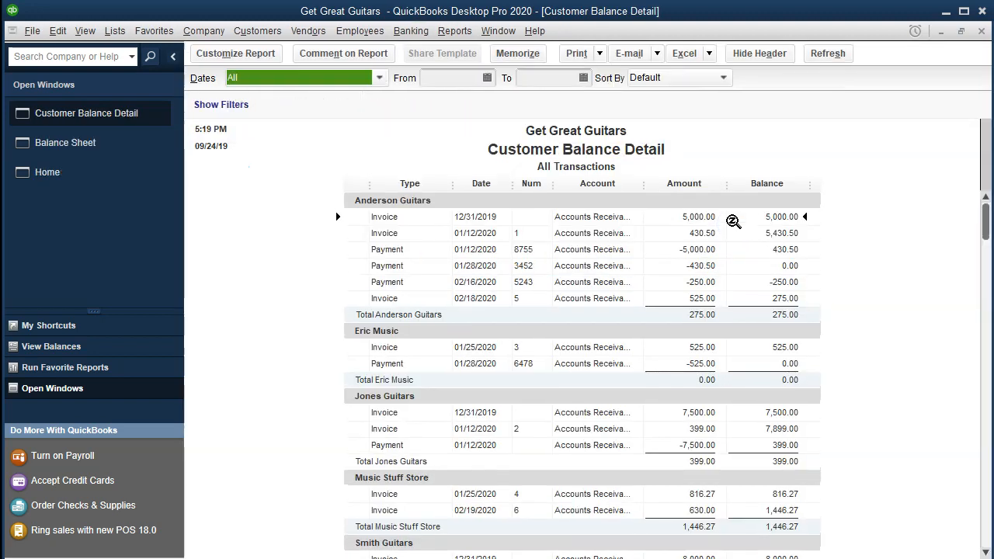
pyautogui.scroll(-3, 658, 315)
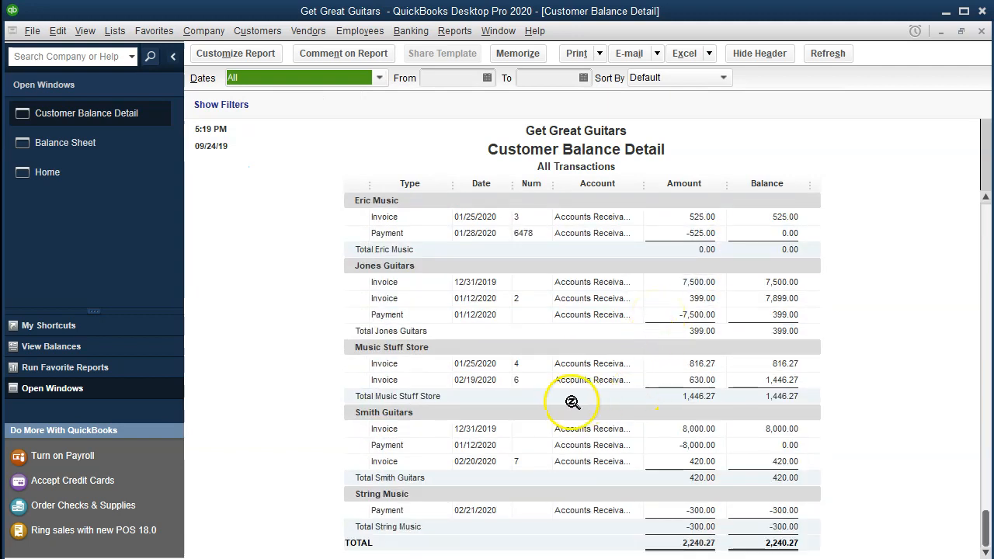
pyautogui.click(699, 378)
pyautogui.click(700, 365)
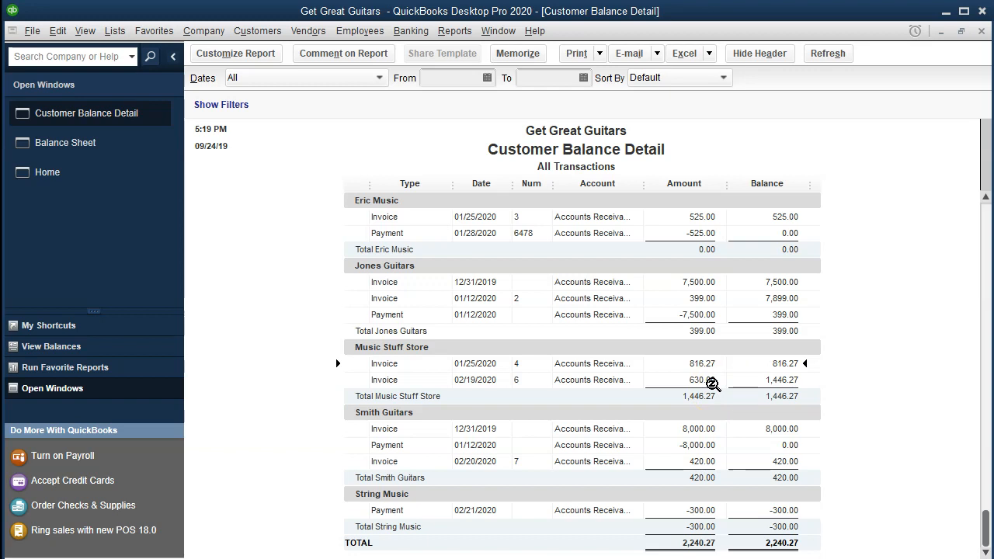
# Step: Start a new customer payment received from Music Stuff Store and apply 816.27 to invoice 4 dated 01/25/2020
pyautogui.click(85, 184)
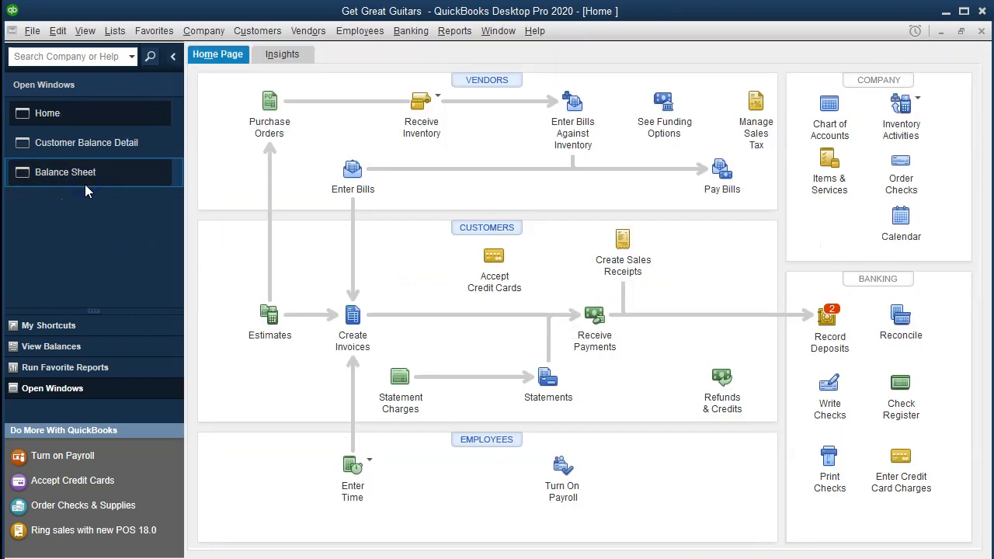
pyautogui.click(584, 327)
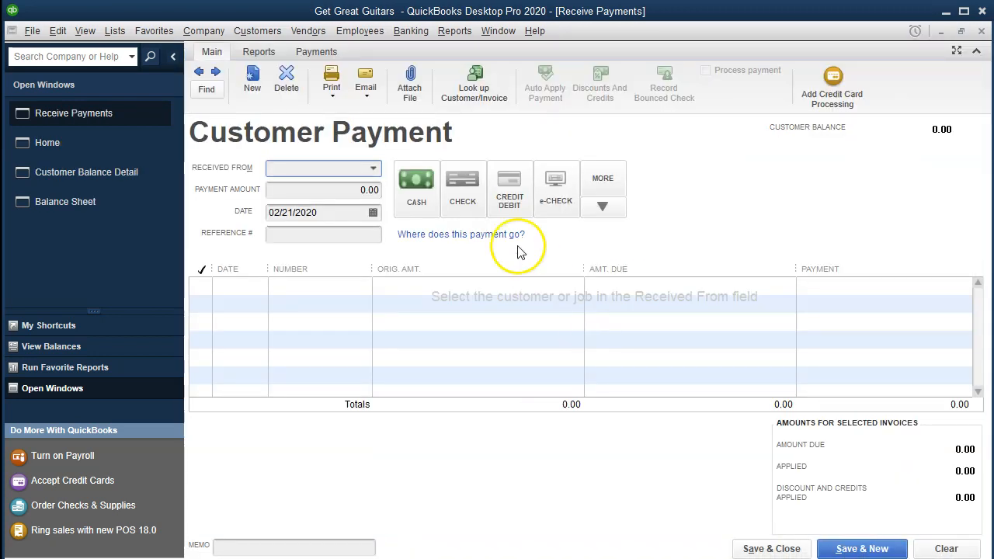
pyautogui.click(373, 169)
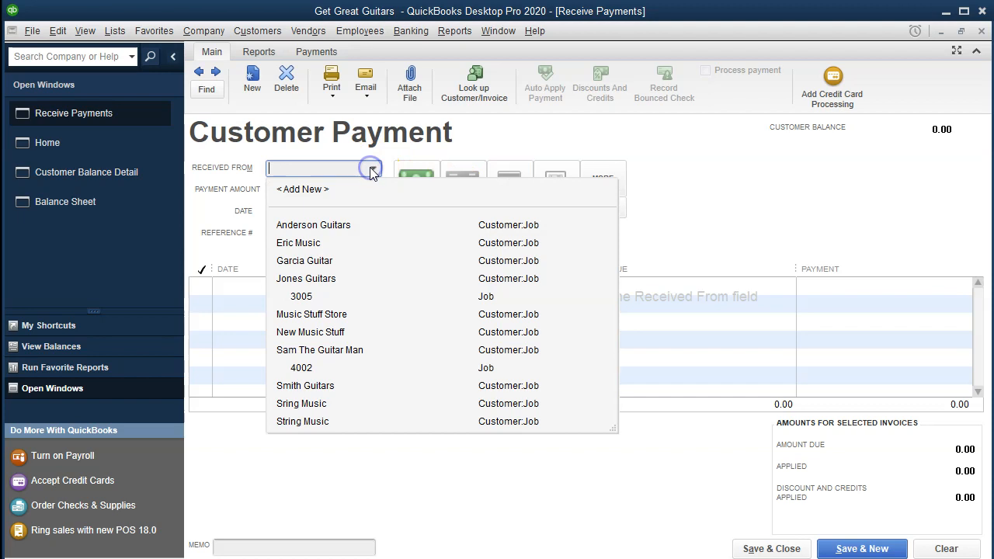
pyautogui.click(329, 318)
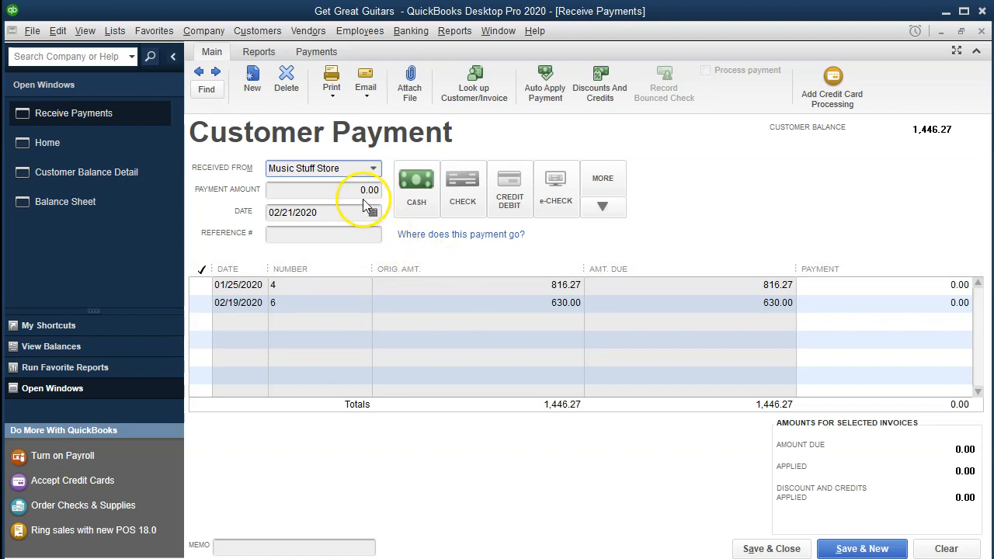
pyautogui.click(351, 289)
pyautogui.click(201, 285)
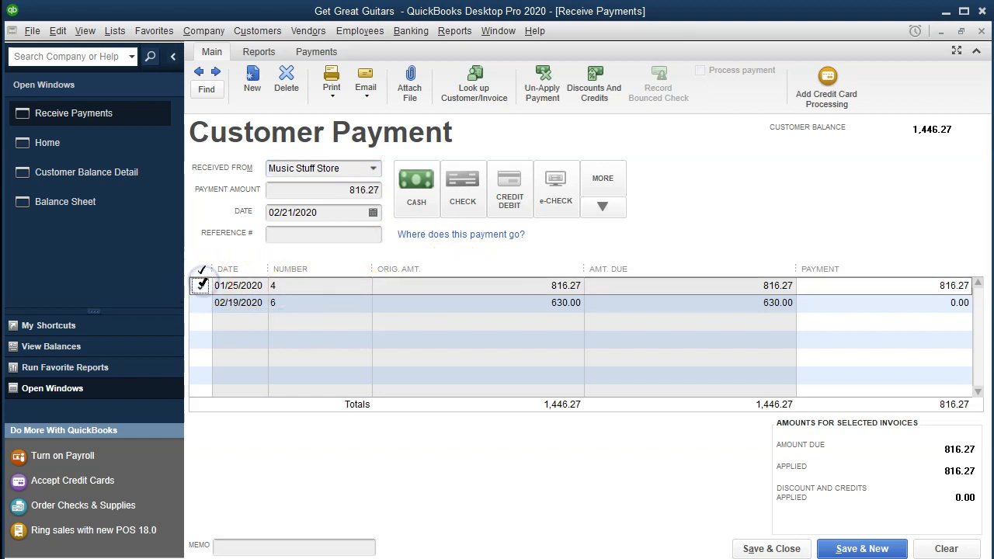
# Step: Set the payment method to check with check number 4562, then save and close the payment
pyautogui.click(317, 189)
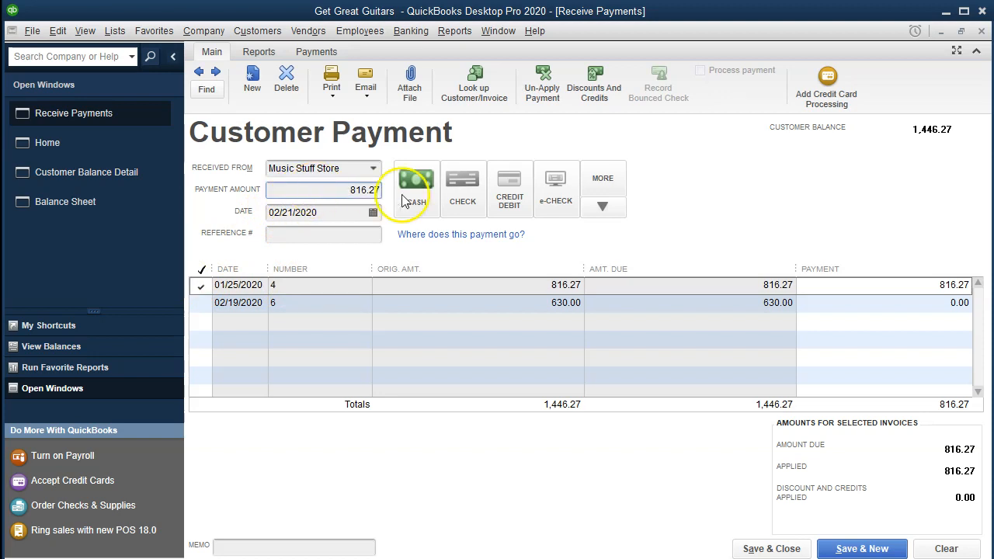
pyautogui.click(464, 197)
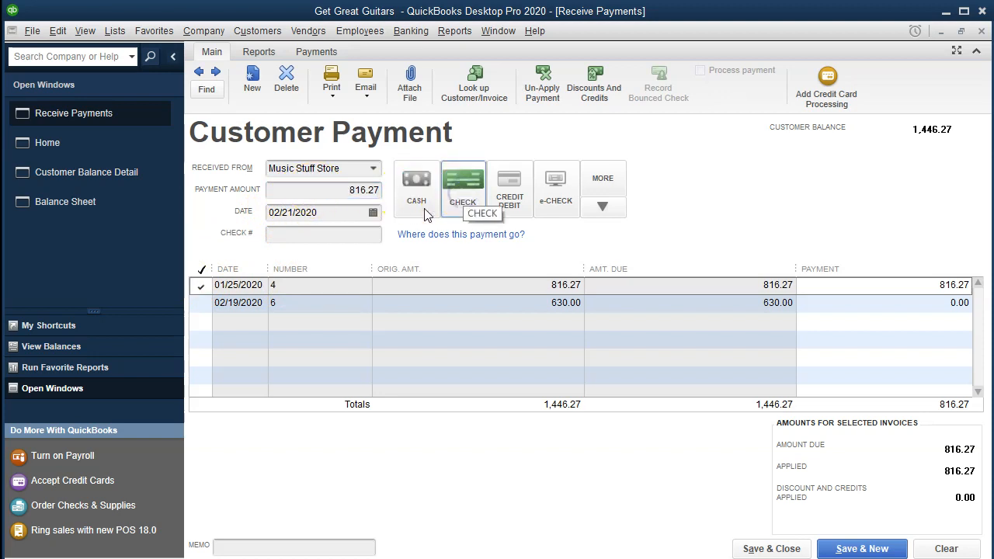
pyautogui.click(351, 217)
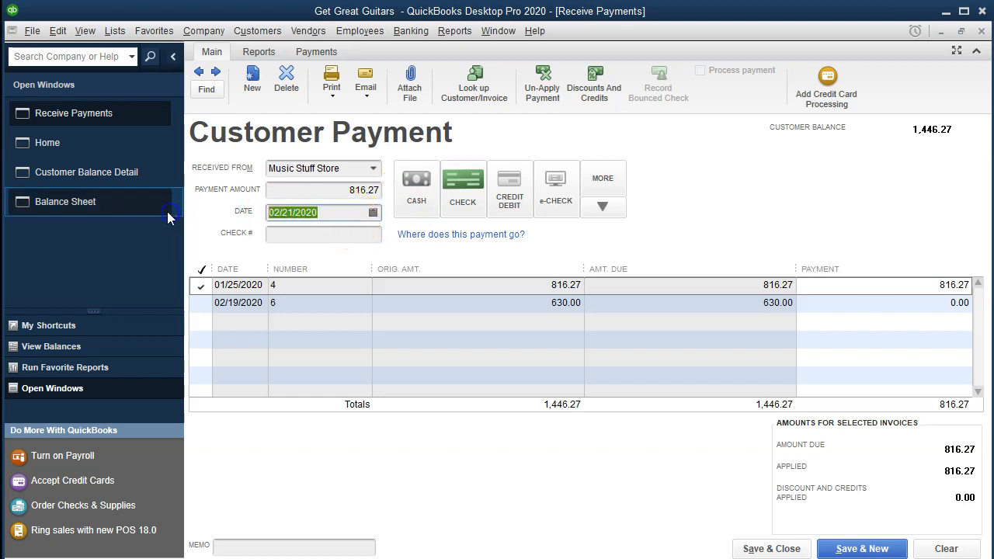
pyautogui.click(401, 250)
pyautogui.press('Tab')
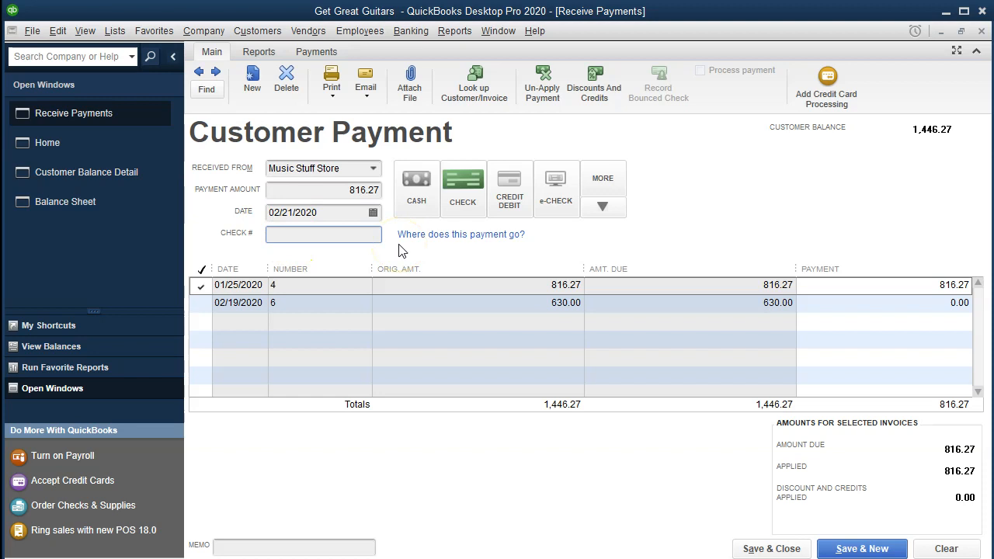
pyautogui.write('4562')
pyautogui.press('Tab')
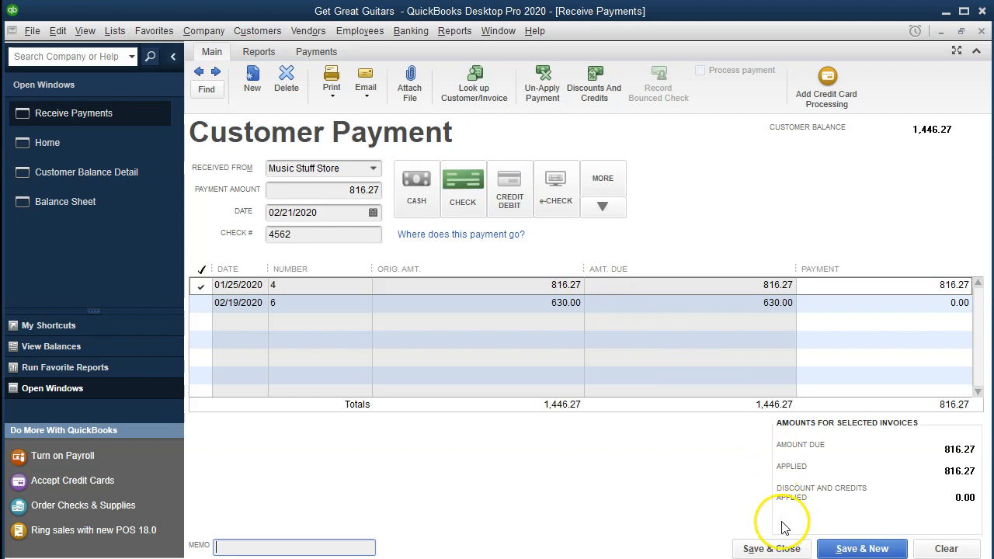
pyautogui.click(783, 552)
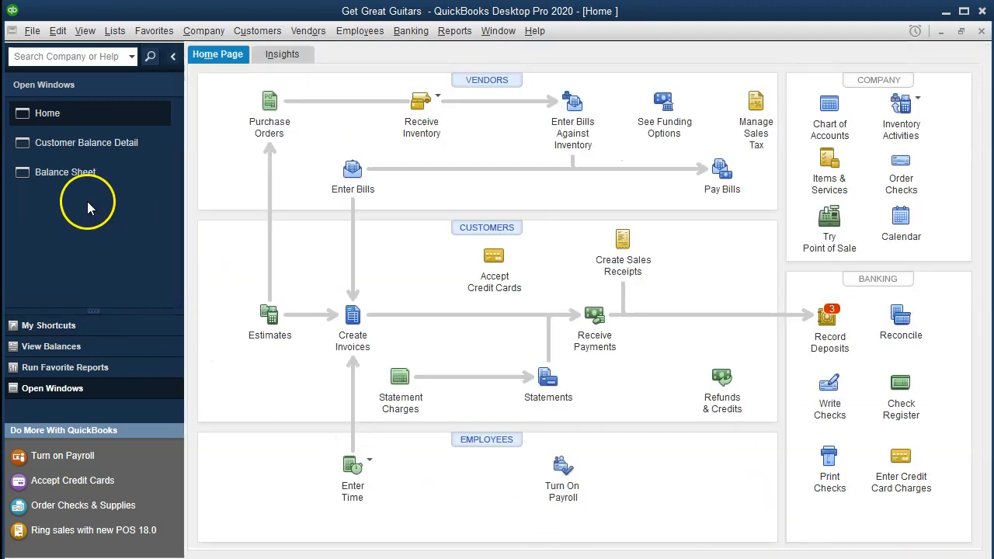
# Step: Drill down from Undeposited Funds on the Balance Sheet to the Music Stuff Store payment, then return to the Balance Sheet
pyautogui.click(78, 175)
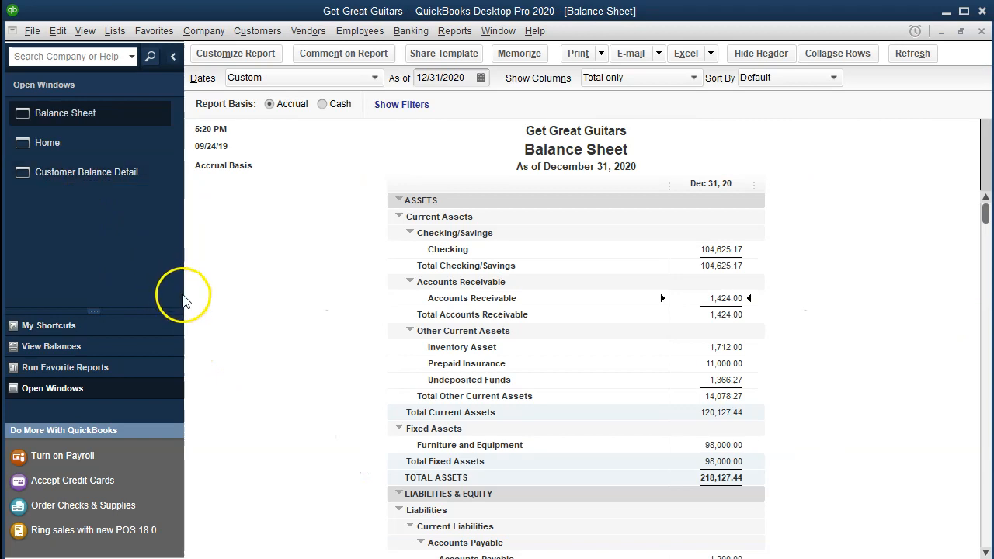
pyautogui.click(712, 379)
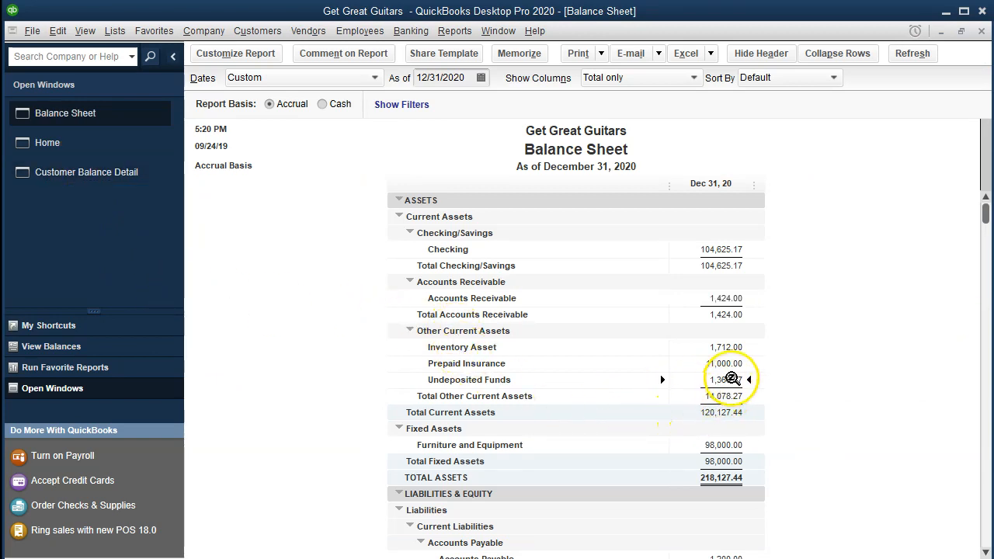
pyautogui.scroll(-2, 733, 379)
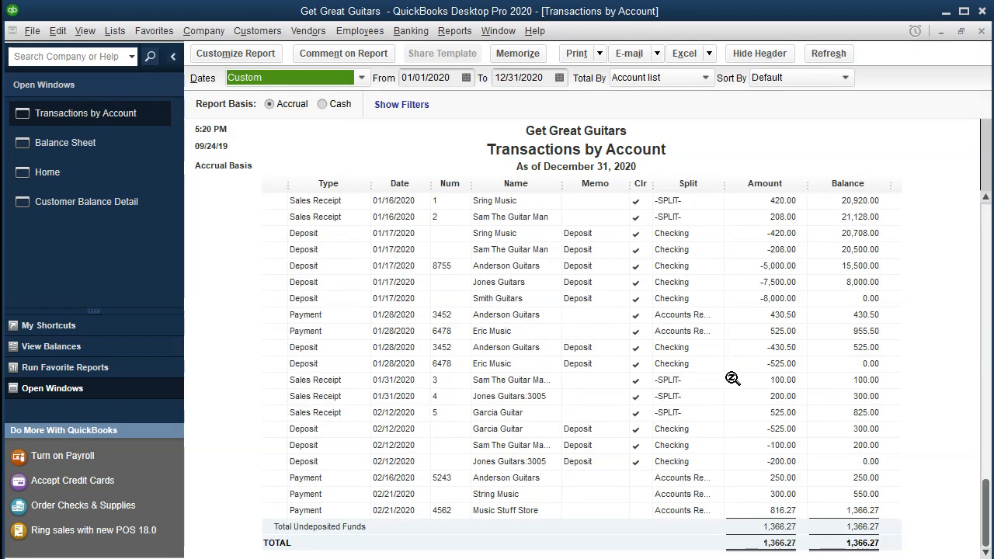
pyautogui.click(781, 515)
pyautogui.click(781, 513)
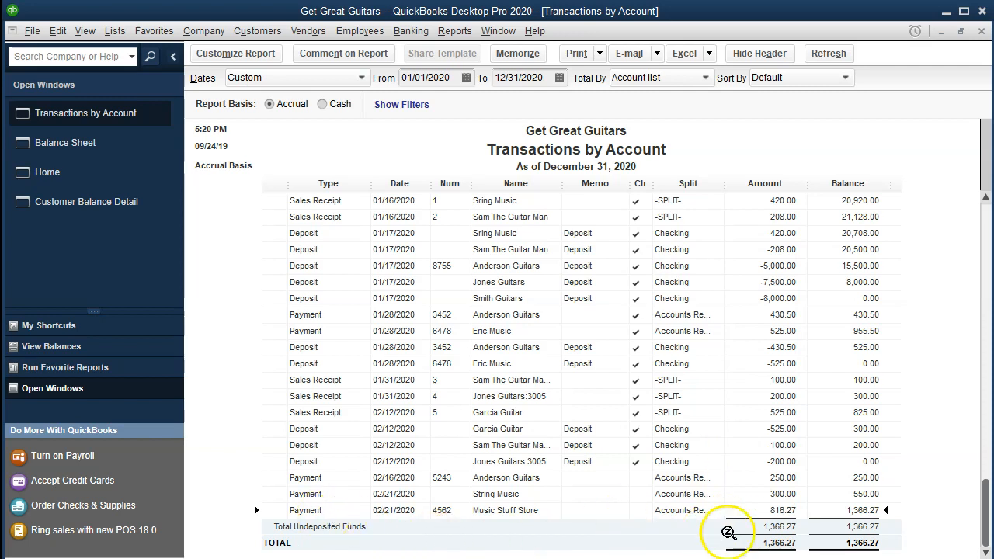
pyautogui.doubleClick(757, 512)
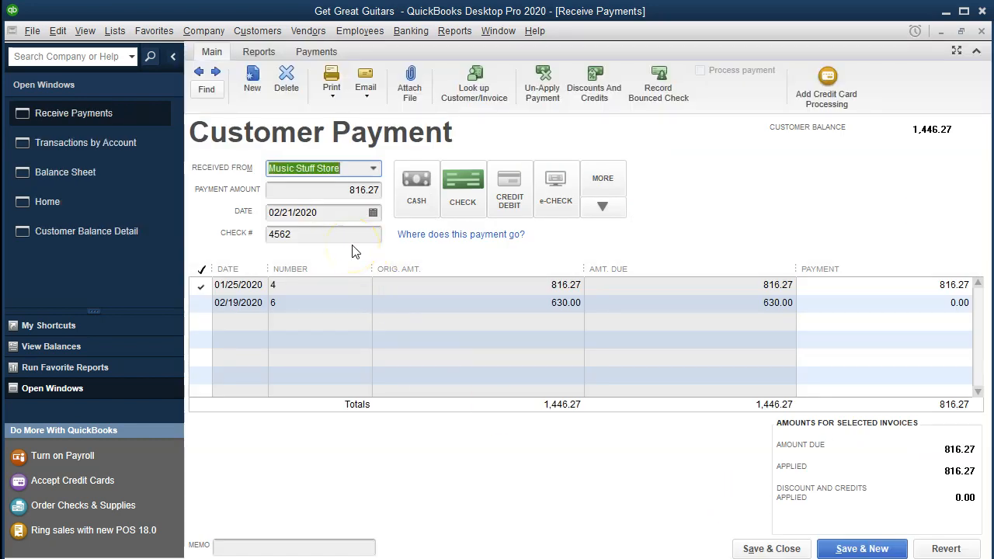
pyautogui.click(982, 32)
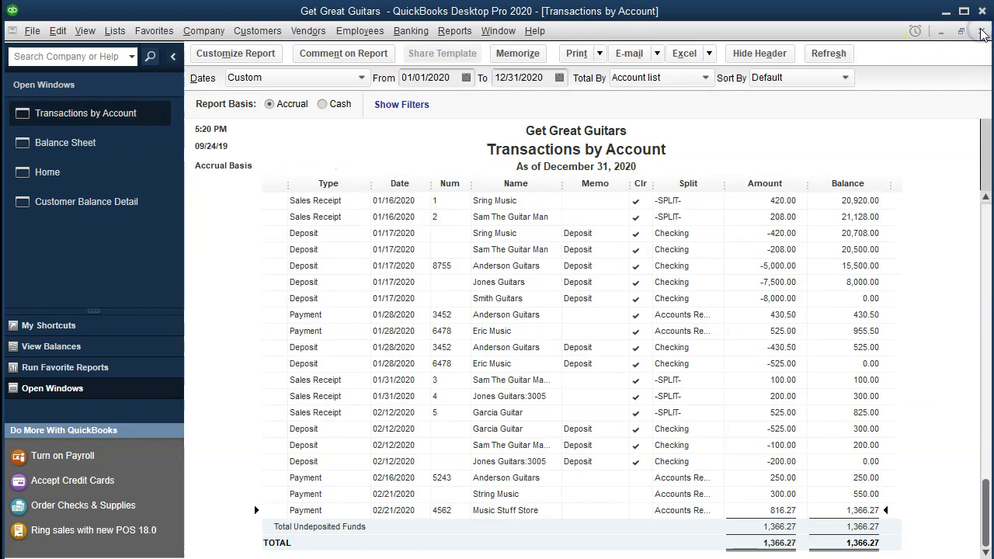
pyautogui.click(982, 31)
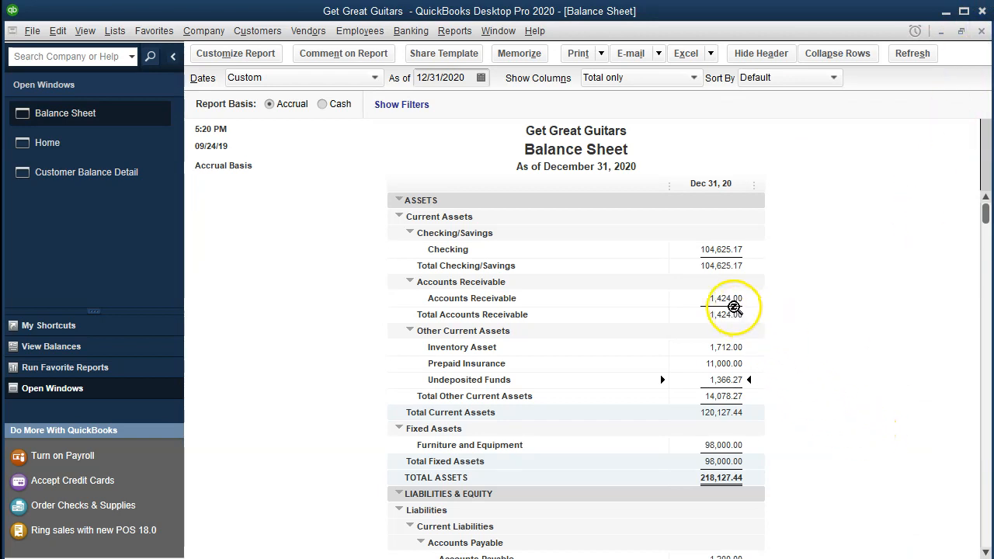
# Step: Drill down from Accounts Receivable on the Balance Sheet to the 02/21/2020 Music Stuff Store payment
pyautogui.click(722, 298)
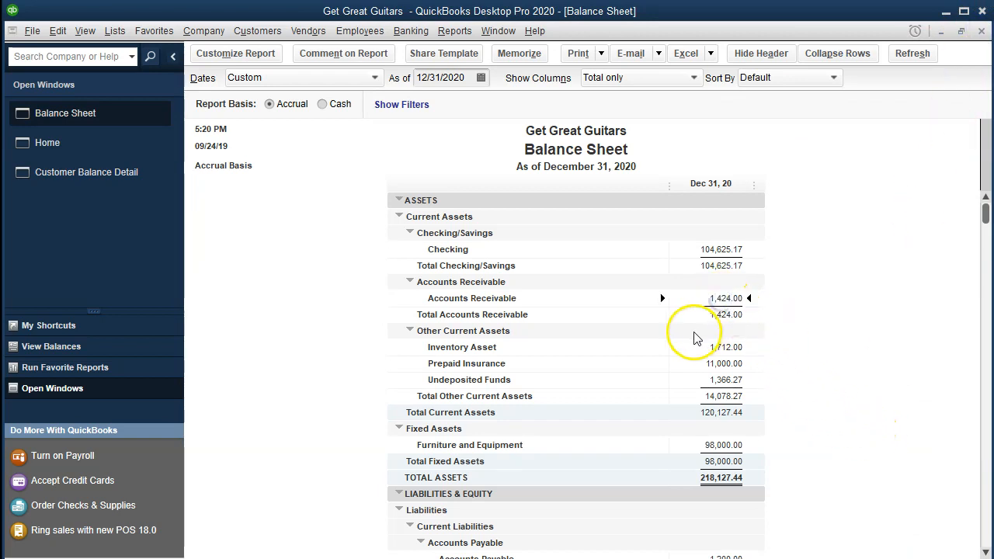
pyautogui.doubleClick(700, 298)
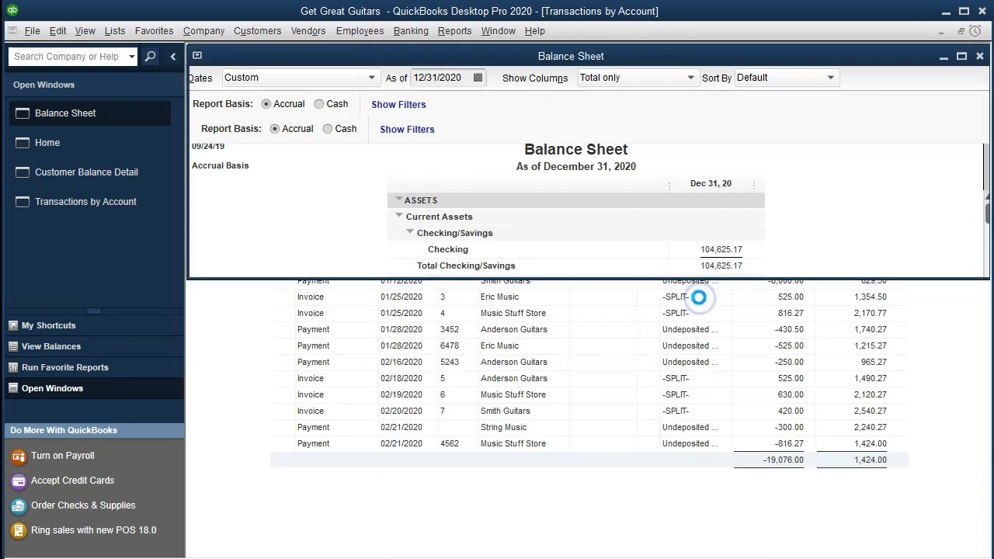
pyautogui.click(752, 446)
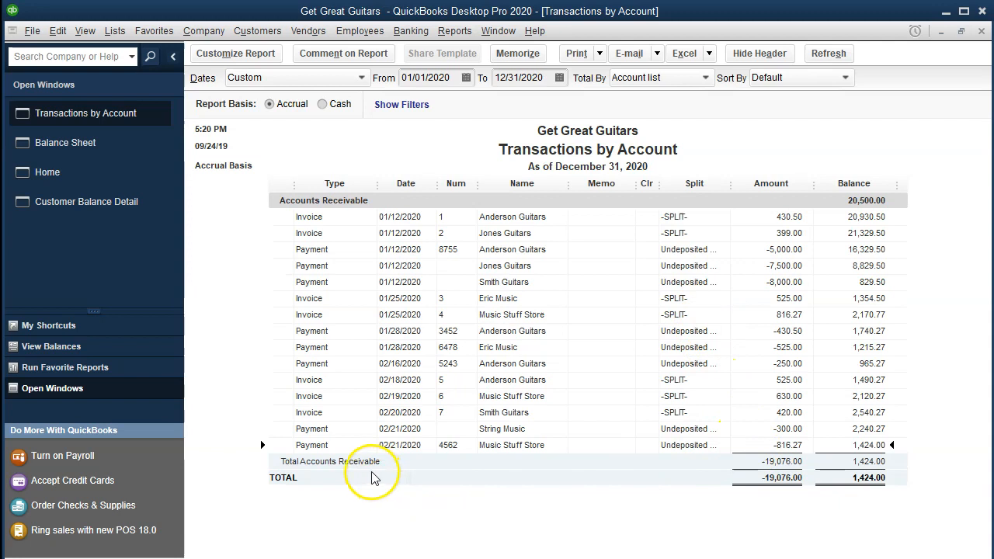
pyautogui.doubleClick(764, 446)
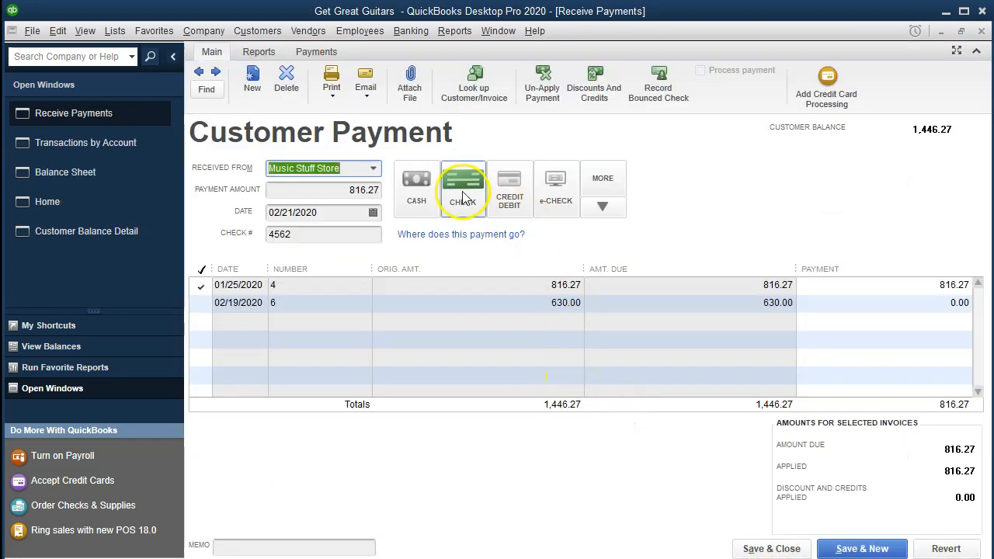
# Step: Close the payment and the account transactions report, and review the Music Stuff Store invoices and payment in the Customer Balance Detail report
pyautogui.click(982, 31)
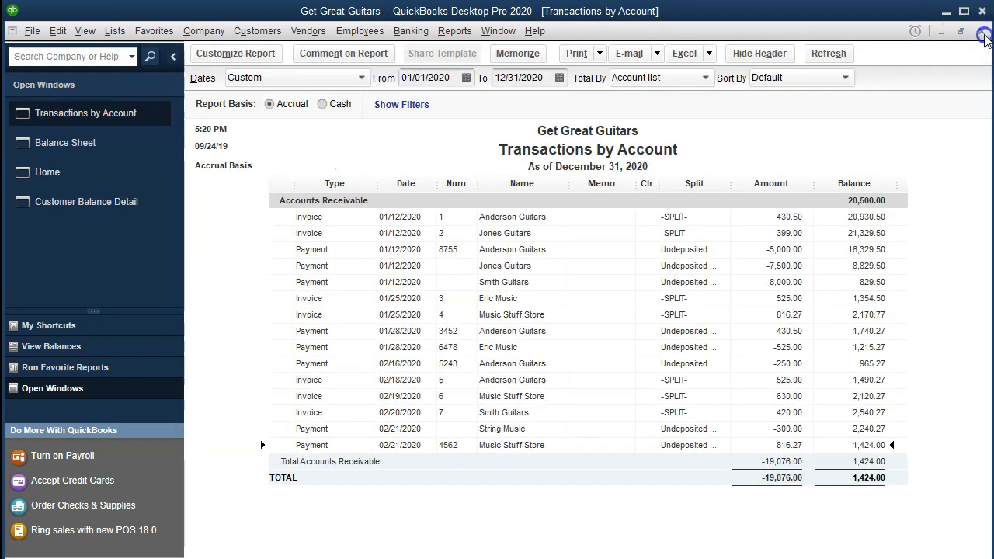
pyautogui.click(982, 32)
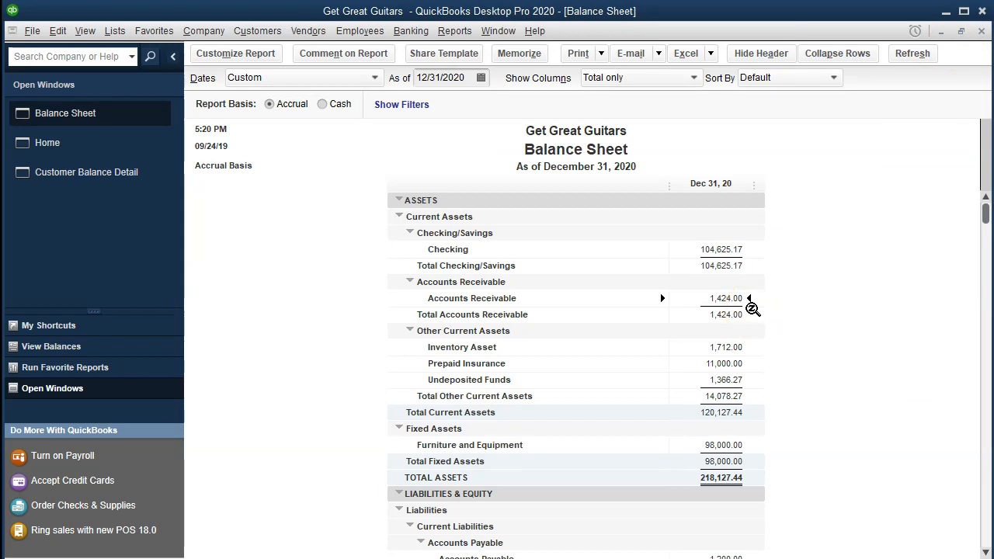
pyautogui.click(104, 178)
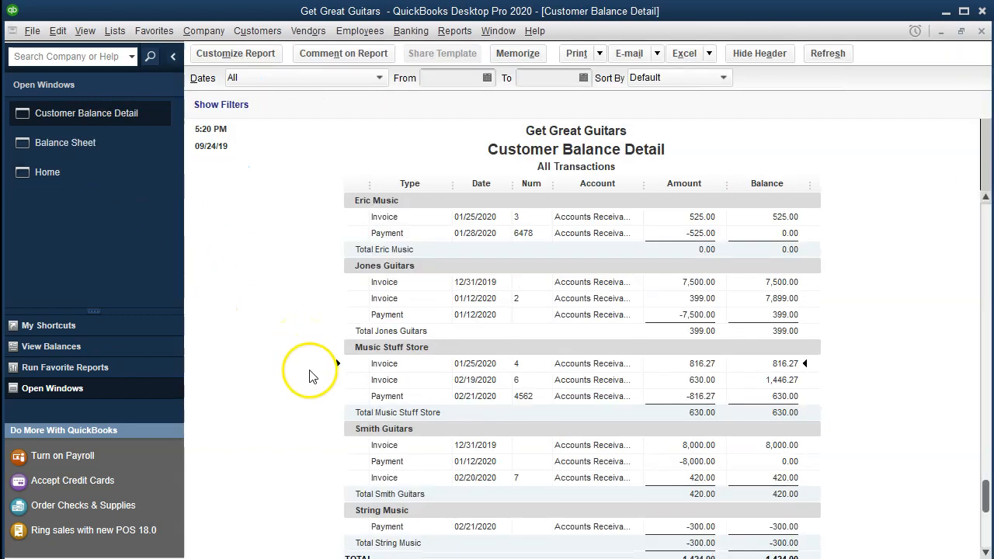
pyautogui.click(548, 397)
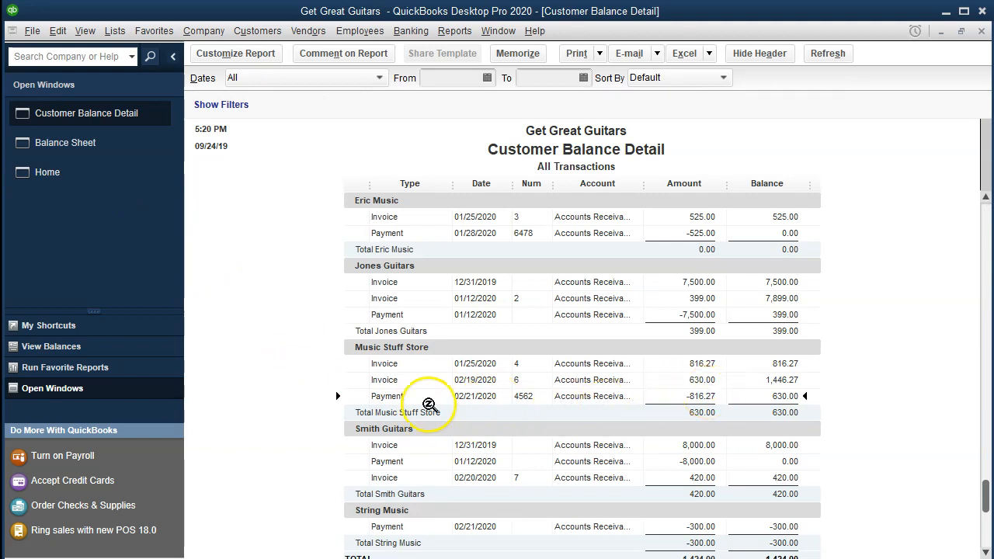
pyautogui.click(682, 364)
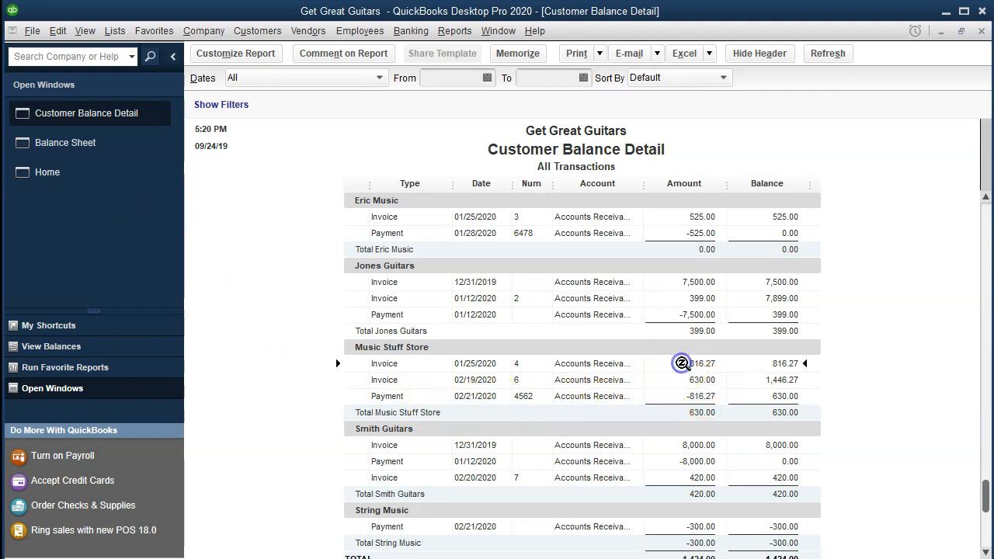
pyautogui.click(689, 397)
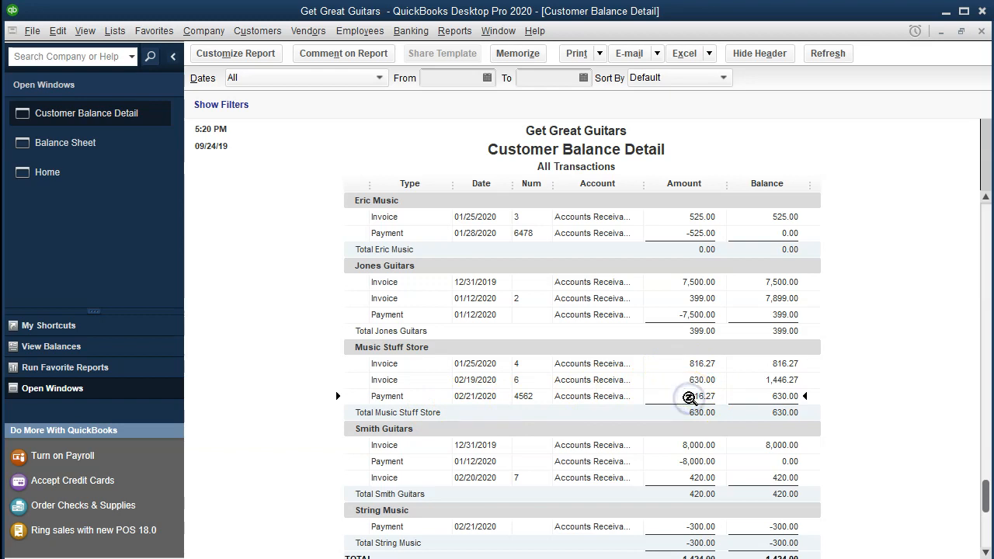
pyautogui.click(688, 380)
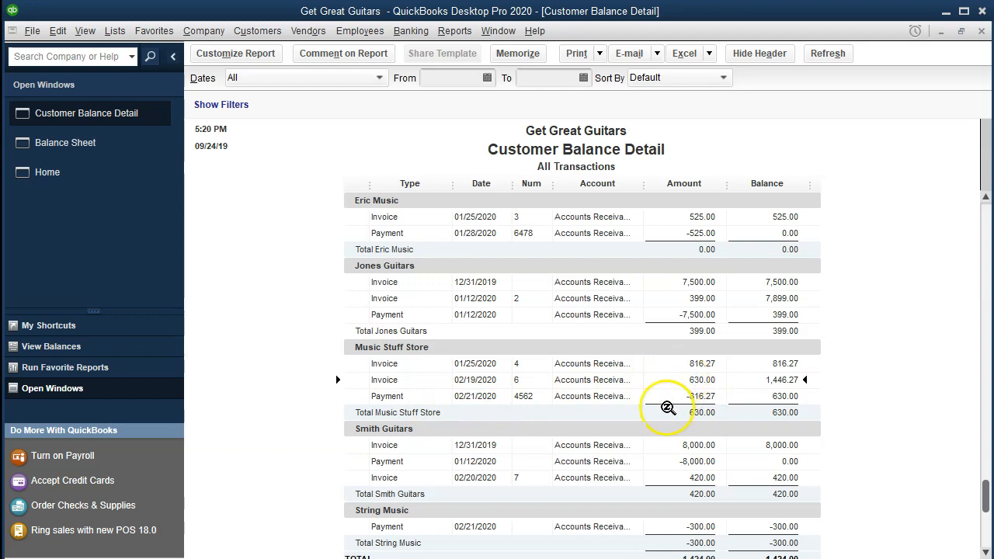
pyautogui.click(793, 411)
pyautogui.click(913, 435)
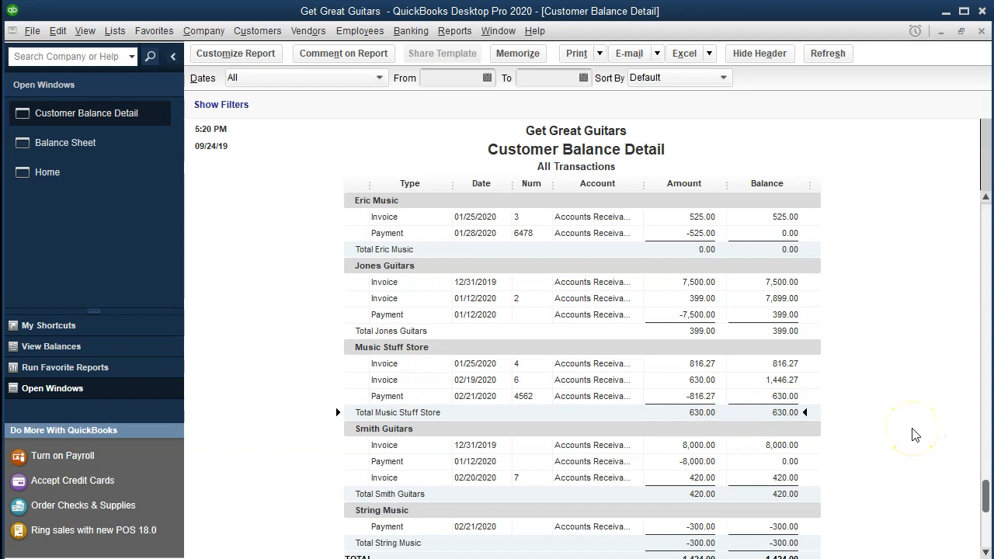
pyautogui.scroll(-1, 913, 435)
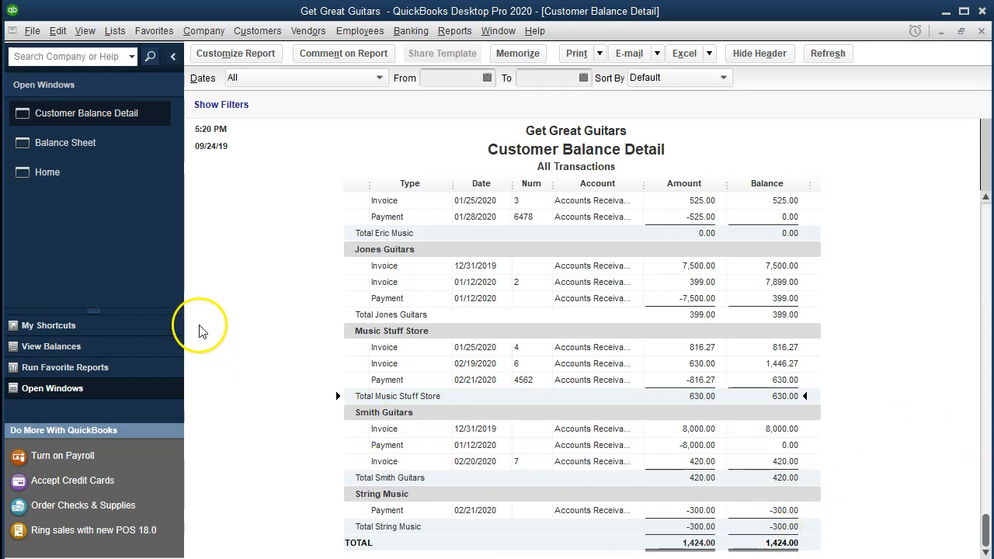
# Step: Check the Balance Sheet, and examine the Anderson Guitars transactions through the 02/18/2020 invoice in the Customer Balance Detail report
pyautogui.click(100, 148)
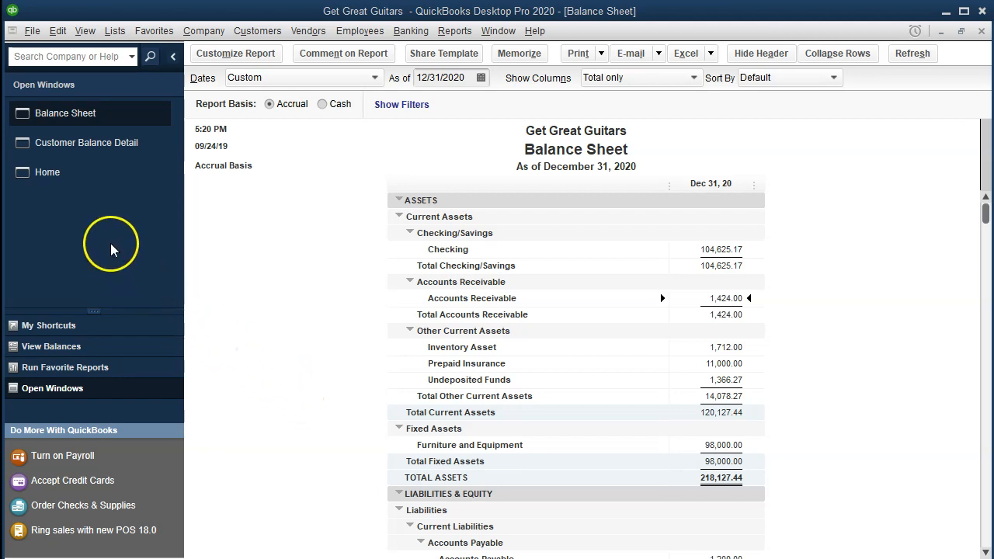
pyautogui.click(76, 172)
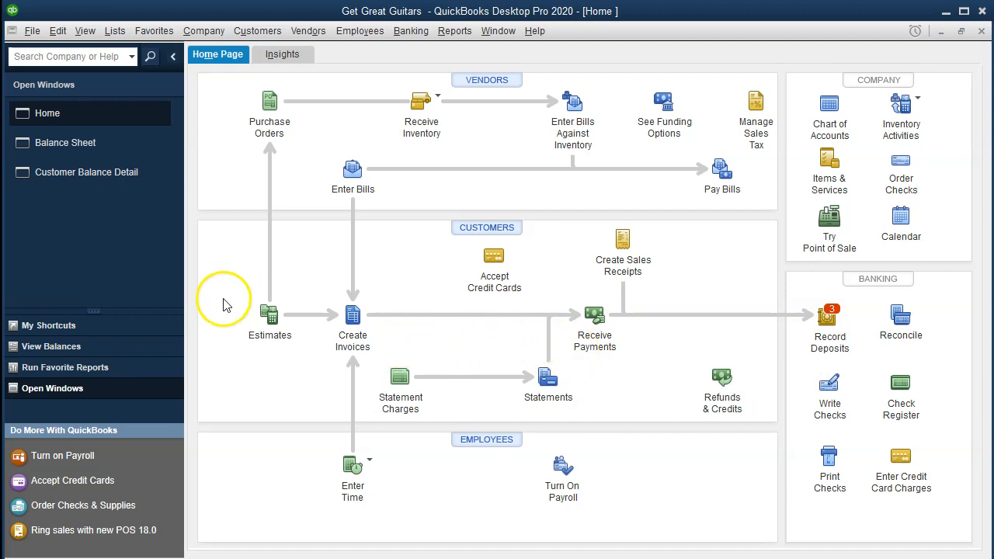
pyautogui.click(104, 180)
pyautogui.scroll(3, 505, 334)
pyautogui.scroll(1, 528, 341)
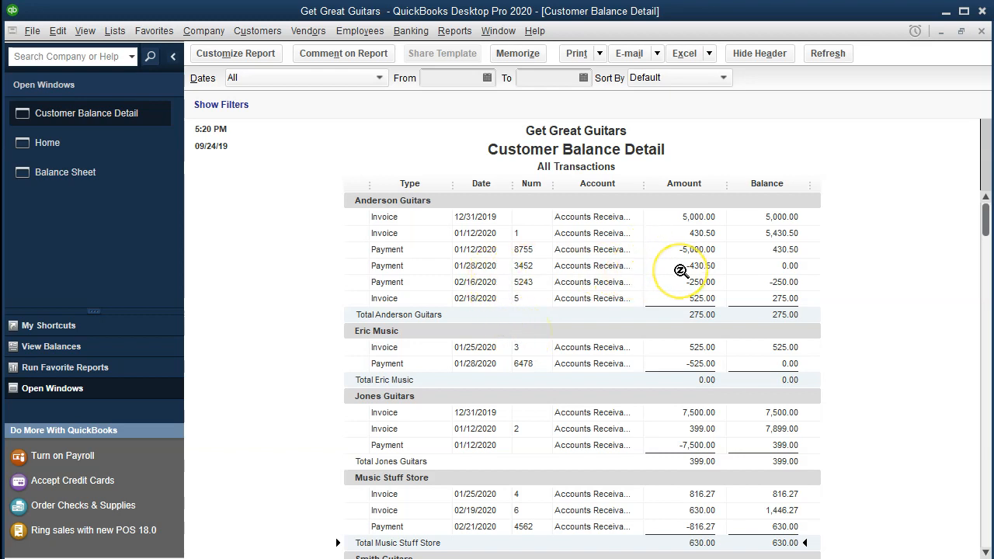
pyautogui.click(690, 297)
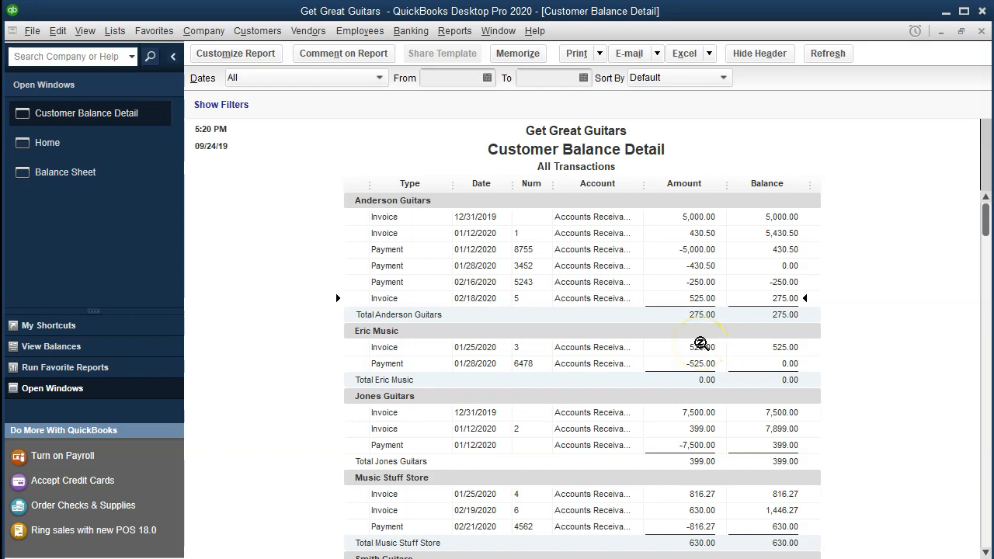
pyautogui.click(678, 298)
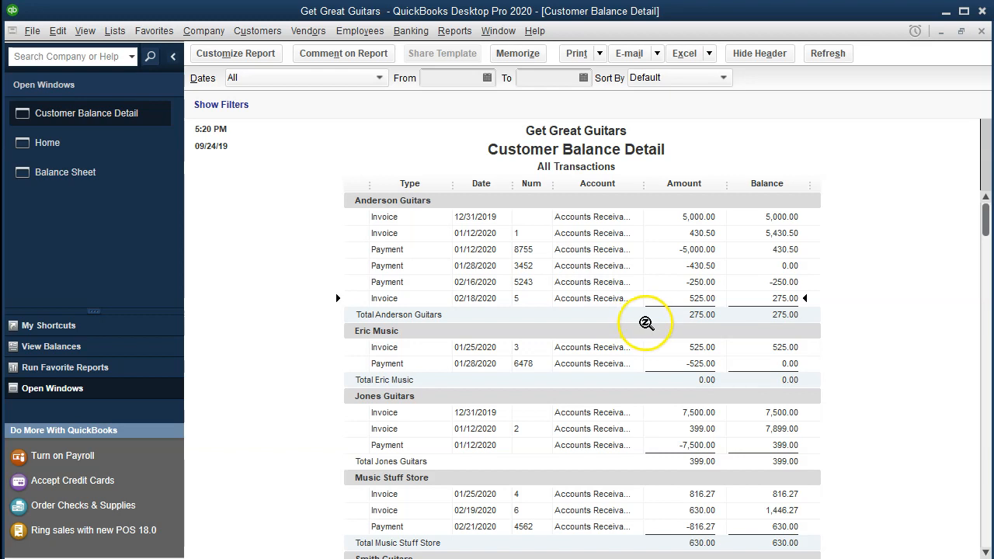
# Step: Start a new customer payment received from Anderson Guitars and apply 275.00 to invoice 5 dated 02/18/2020
pyautogui.click(75, 154)
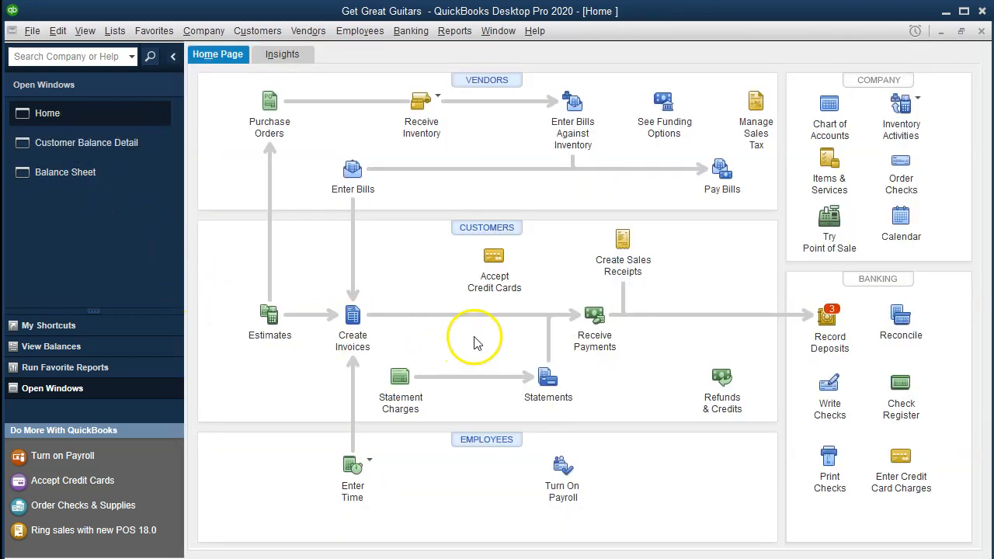
pyautogui.click(592, 328)
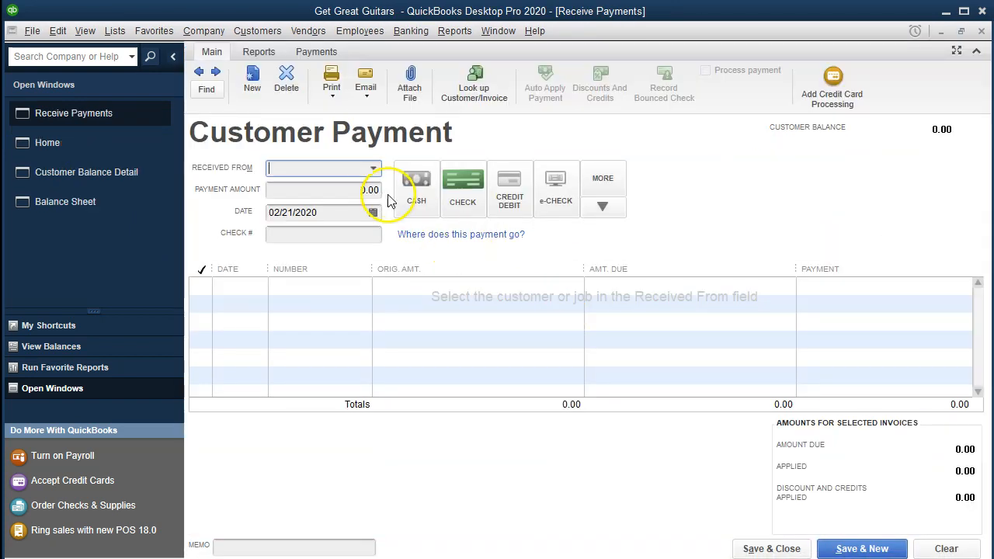
pyautogui.click(372, 169)
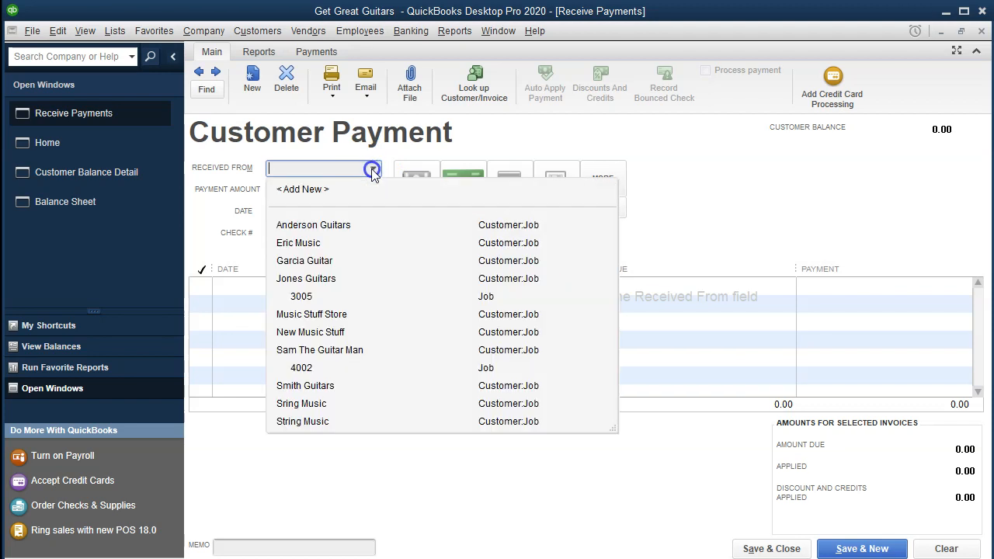
pyautogui.write('Anderson Guitars')
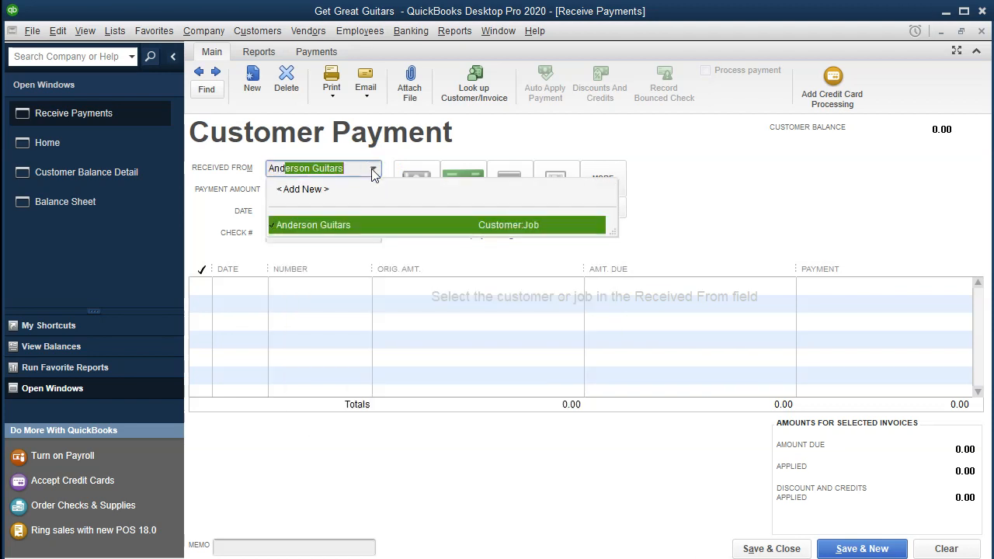
pyautogui.press('Tab')
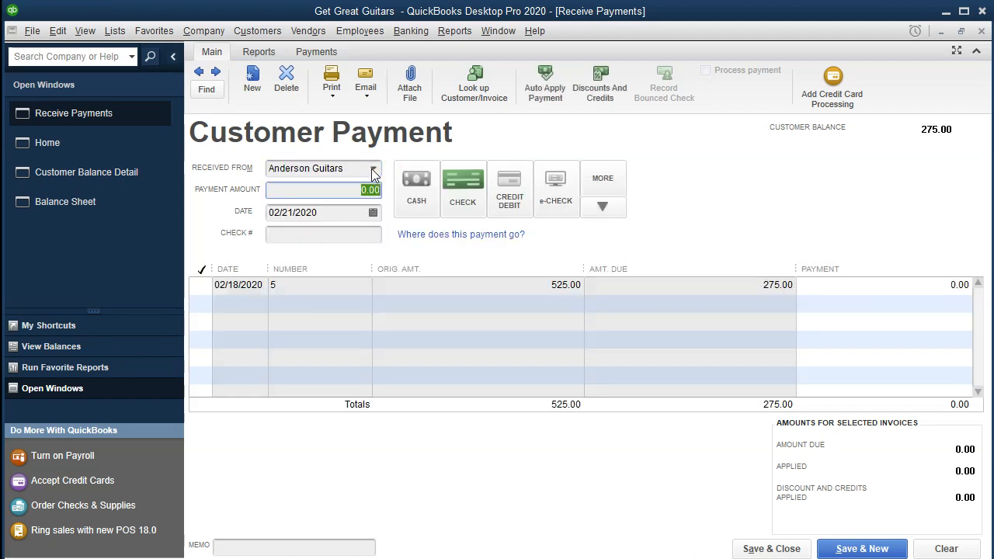
pyautogui.press('Tab')
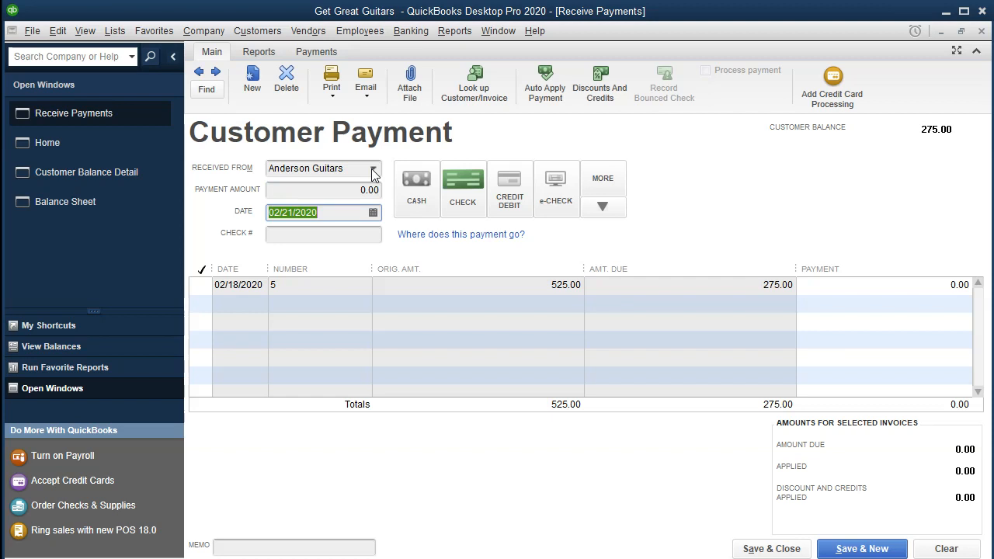
pyautogui.click(396, 287)
pyautogui.click(203, 286)
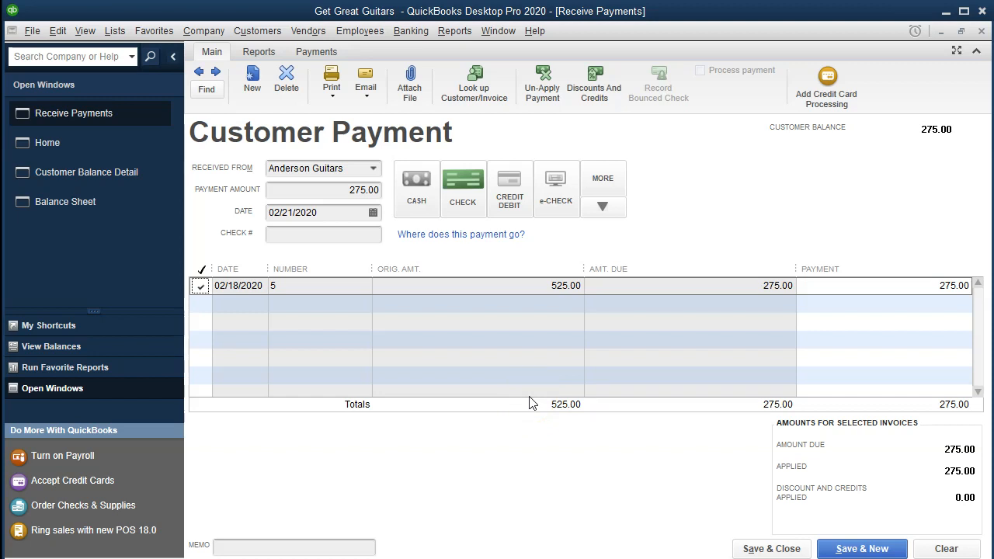
# Step: Open invoice 5 from the payment, review the customer's recent transactions, and close the invoice
pyautogui.click(249, 286)
pyautogui.doubleClick(249, 287)
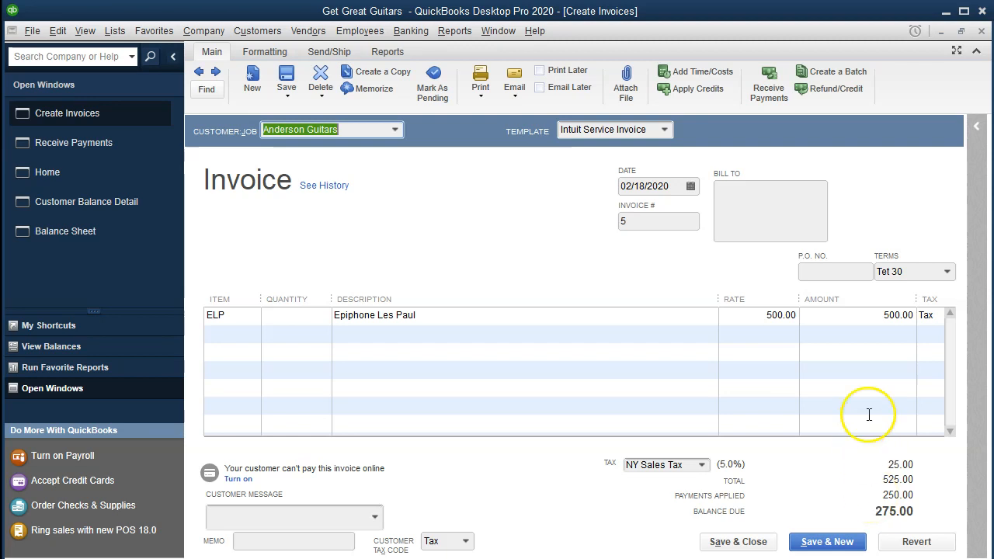
pyautogui.click(976, 129)
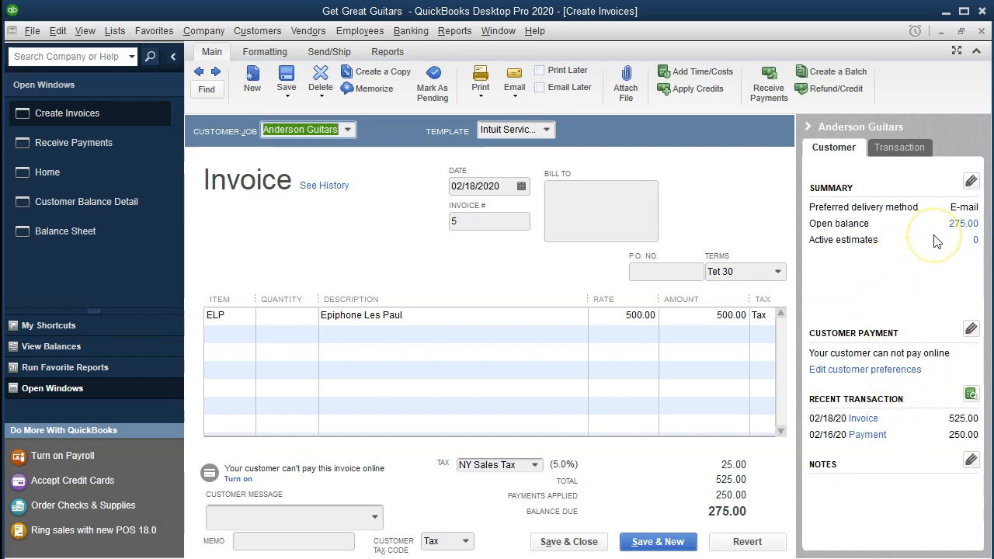
pyautogui.click(807, 128)
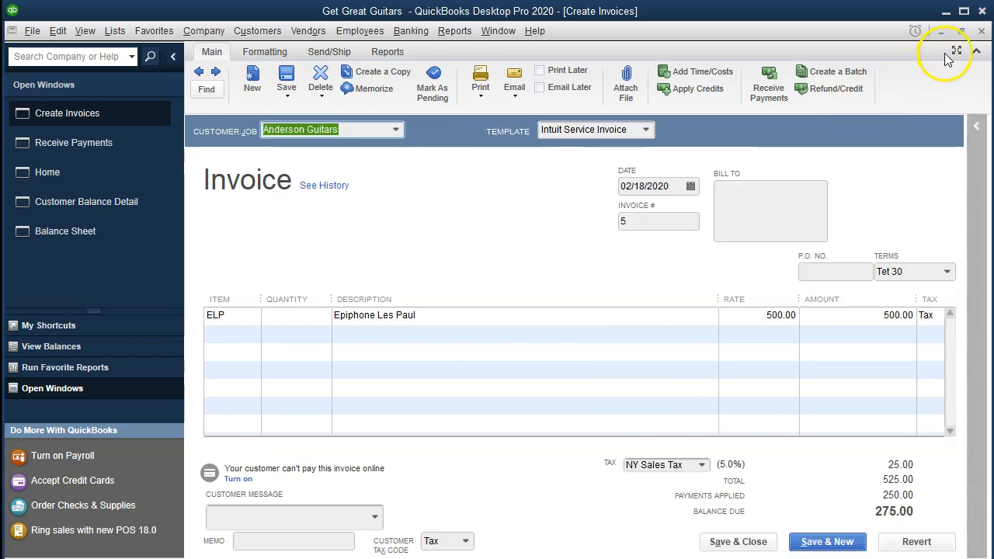
pyautogui.click(982, 31)
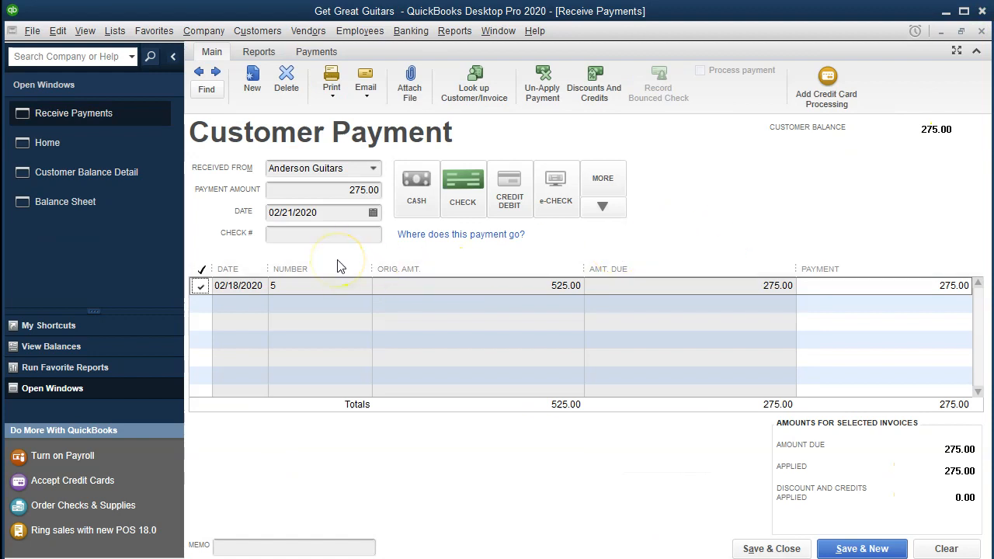
# Step: Date the Anderson Guitars payment 02/26/2020 with check number 5321, and save and close it
pyautogui.click(333, 188)
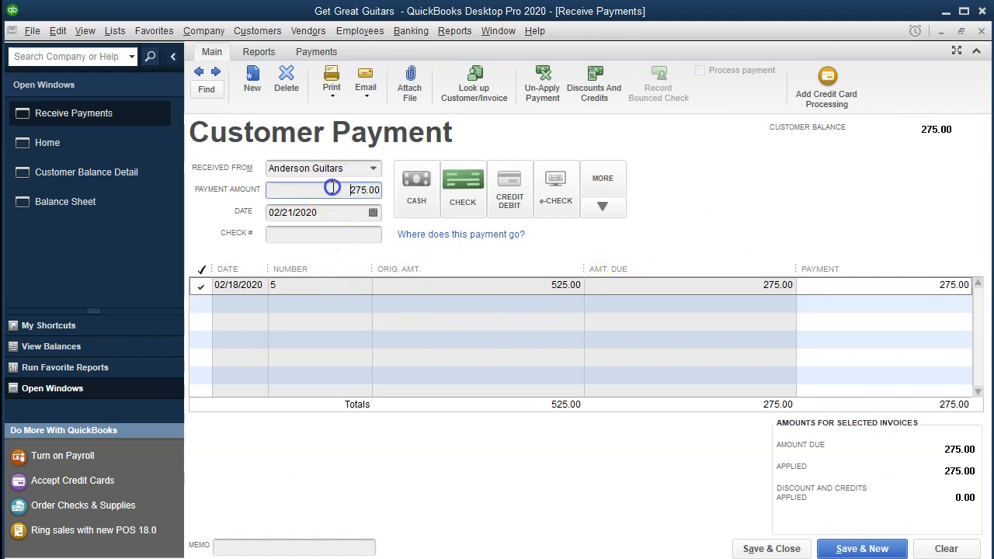
pyautogui.press('Tab')
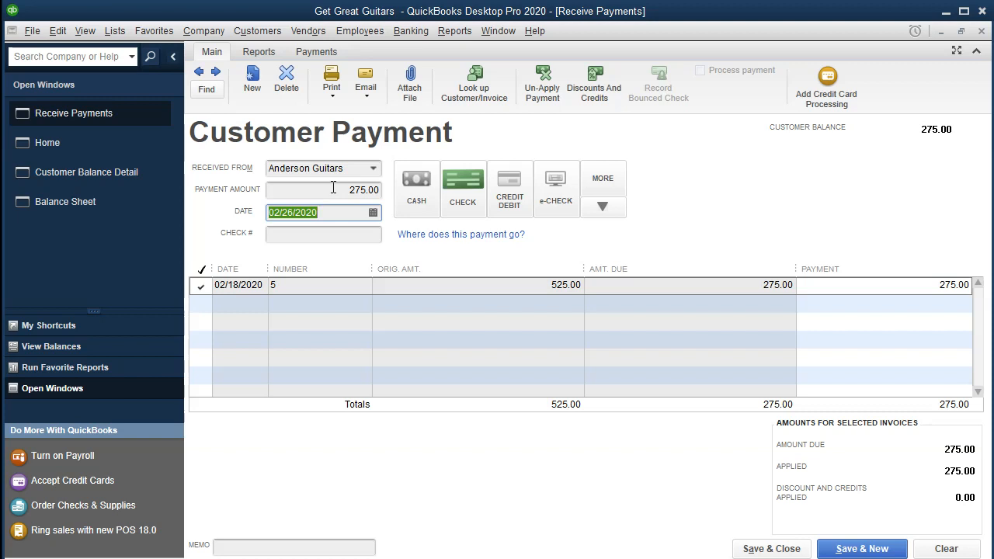
pyautogui.press('Tab')
pyautogui.press('Tab')
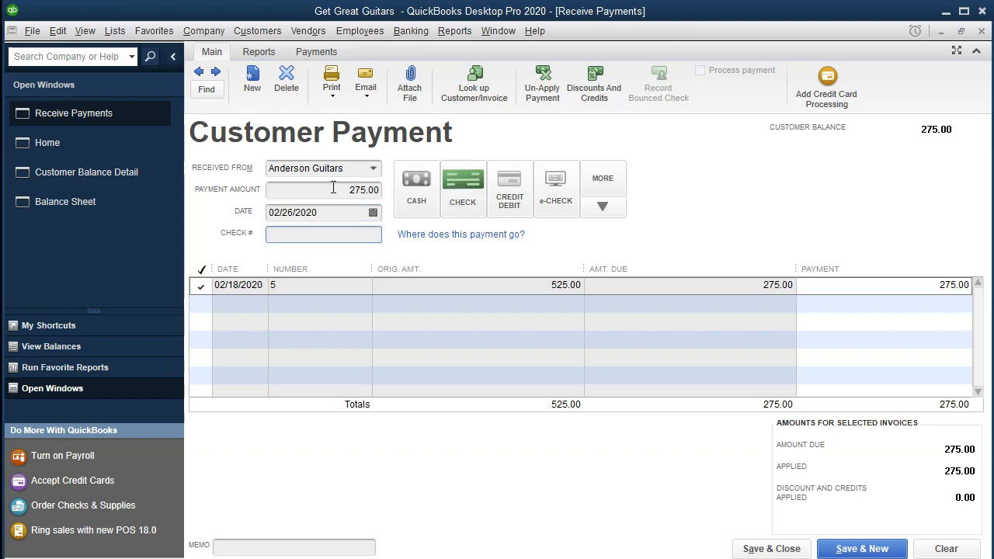
pyautogui.write('5321')
pyautogui.press('Tab')
pyautogui.press('Tab')
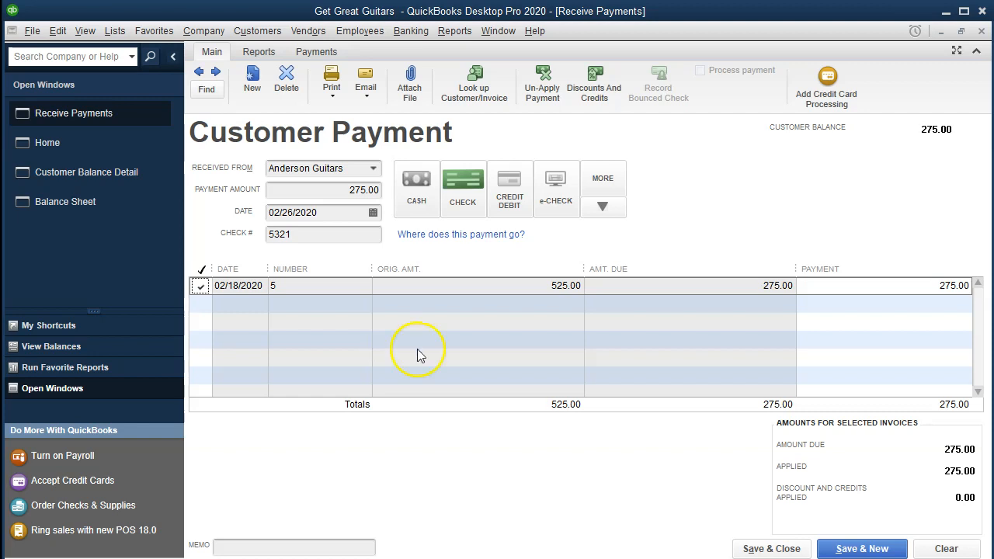
pyautogui.click(745, 550)
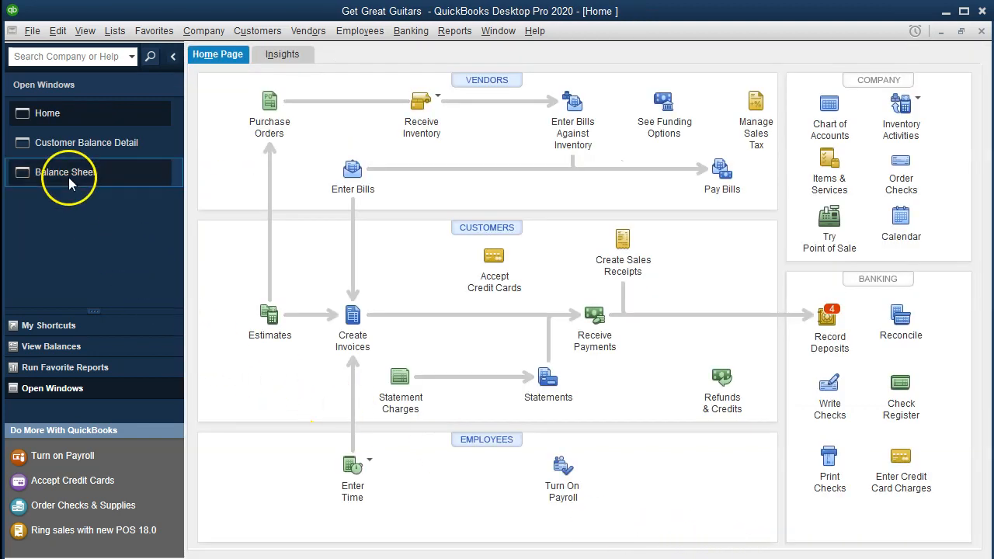
# Step: Drill down from Undeposited Funds on the Balance Sheet to the 02/26/2020 Anderson Guitars payment
pyautogui.click(67, 177)
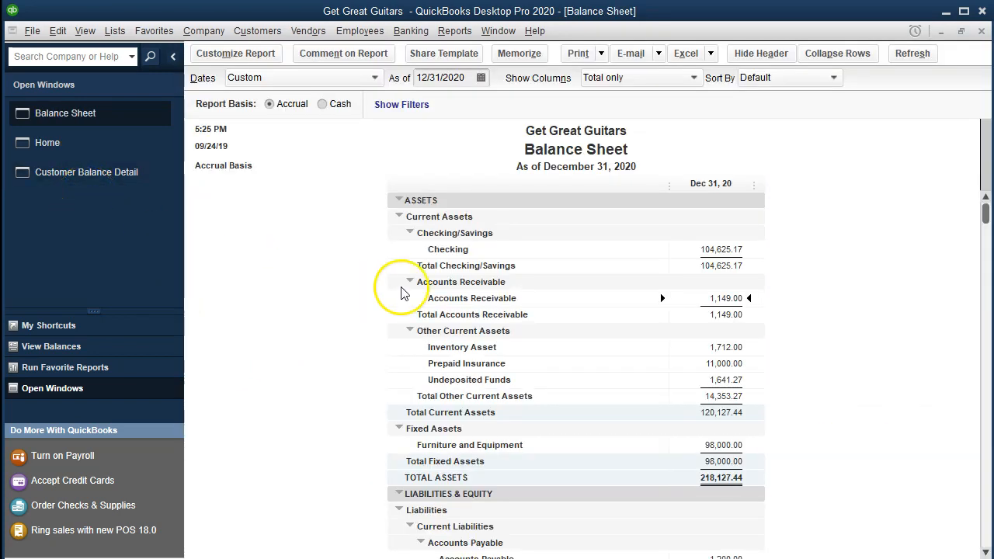
pyautogui.doubleClick(702, 380)
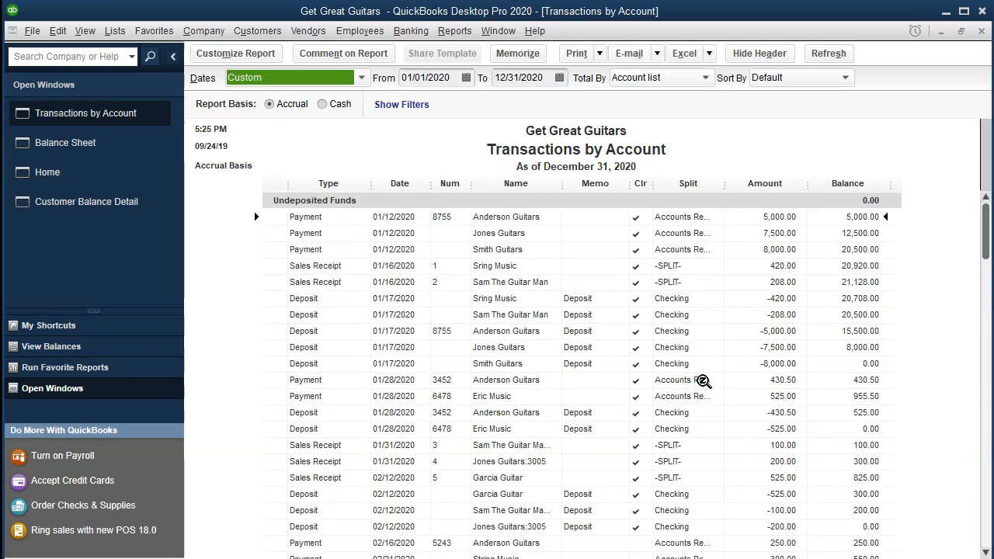
pyautogui.scroll(-3, 704, 382)
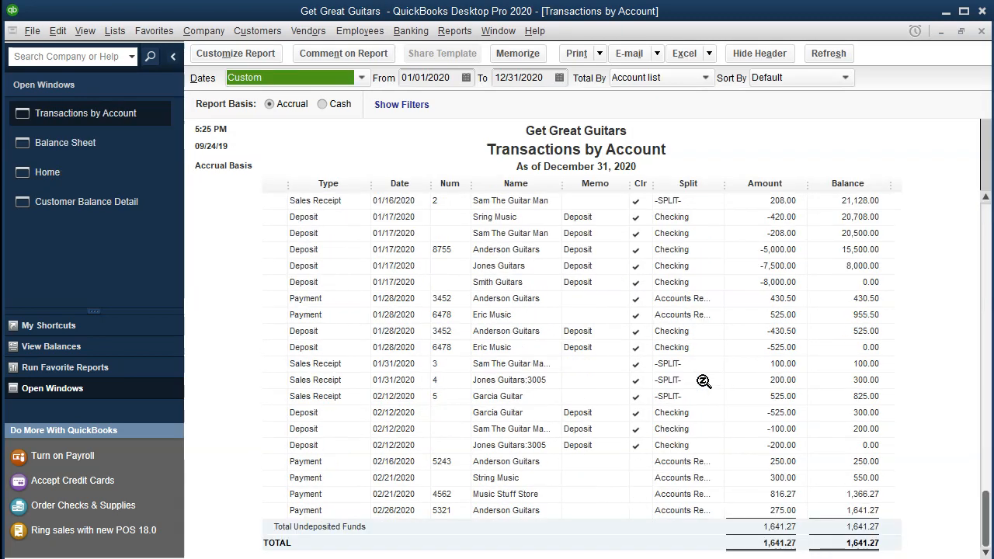
pyautogui.click(765, 512)
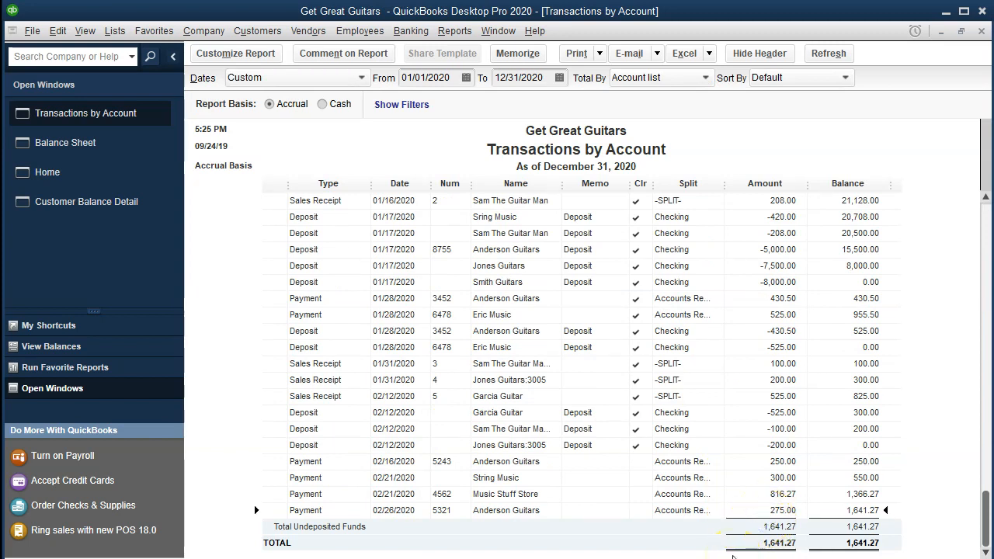
pyautogui.doubleClick(760, 511)
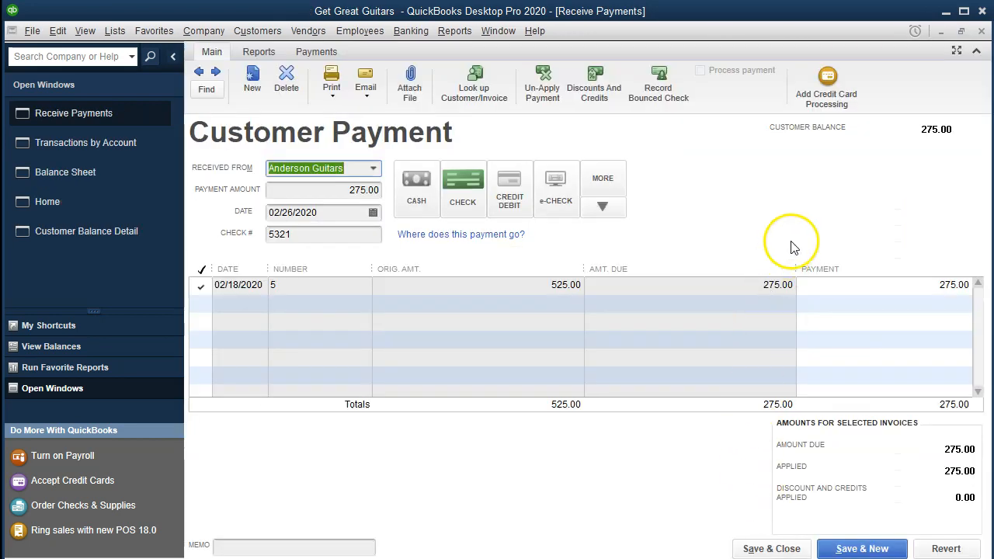
# Step: Drill down from Accounts Receivable on the Balance Sheet to the 02/26/2020 Anderson Guitars payment, and return to the Balance Sheet
pyautogui.click(981, 31)
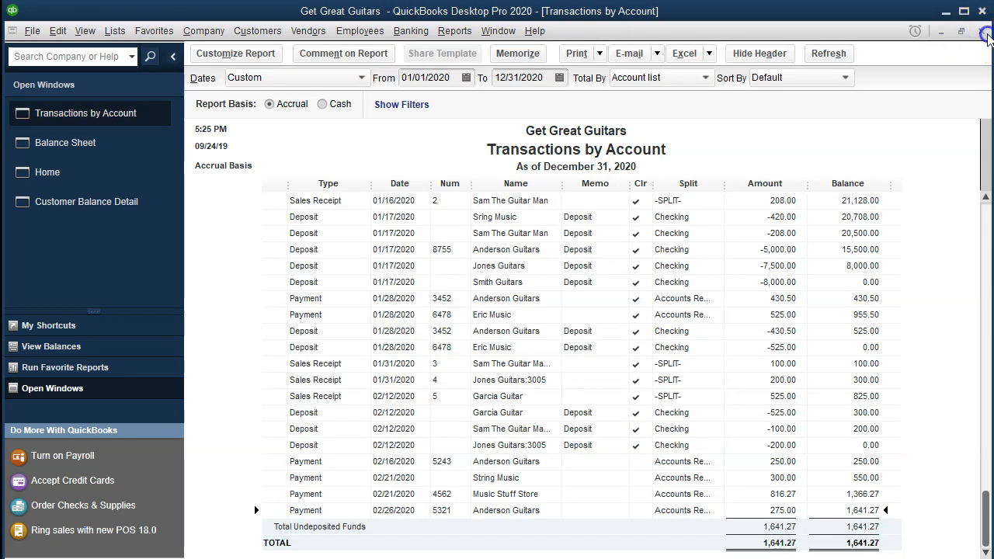
pyautogui.click(982, 31)
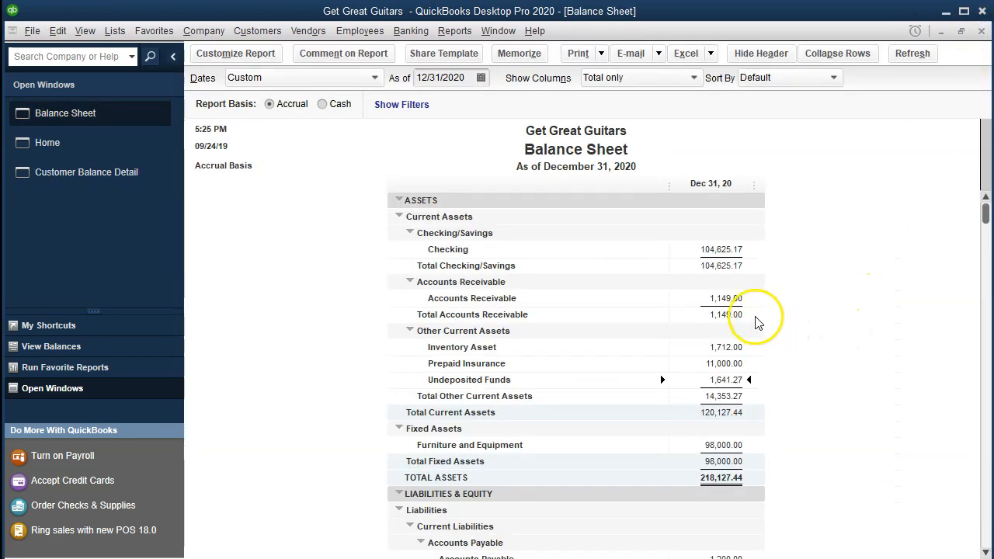
pyautogui.click(737, 299)
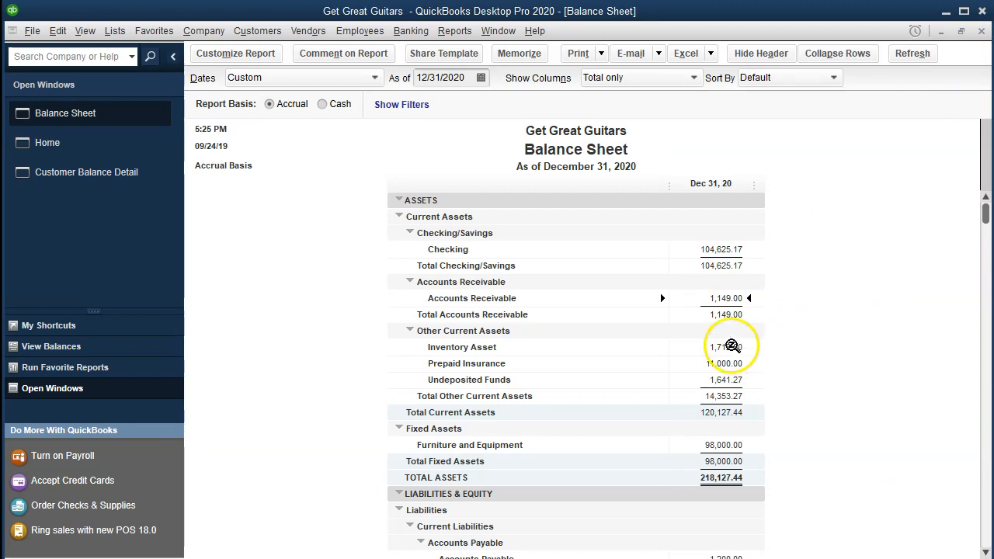
pyautogui.doubleClick(696, 300)
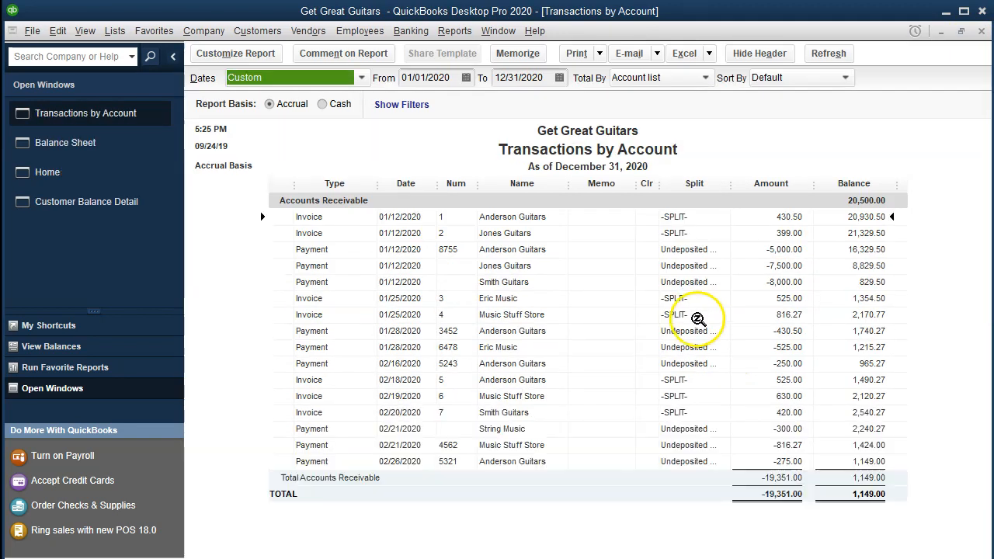
pyautogui.click(773, 462)
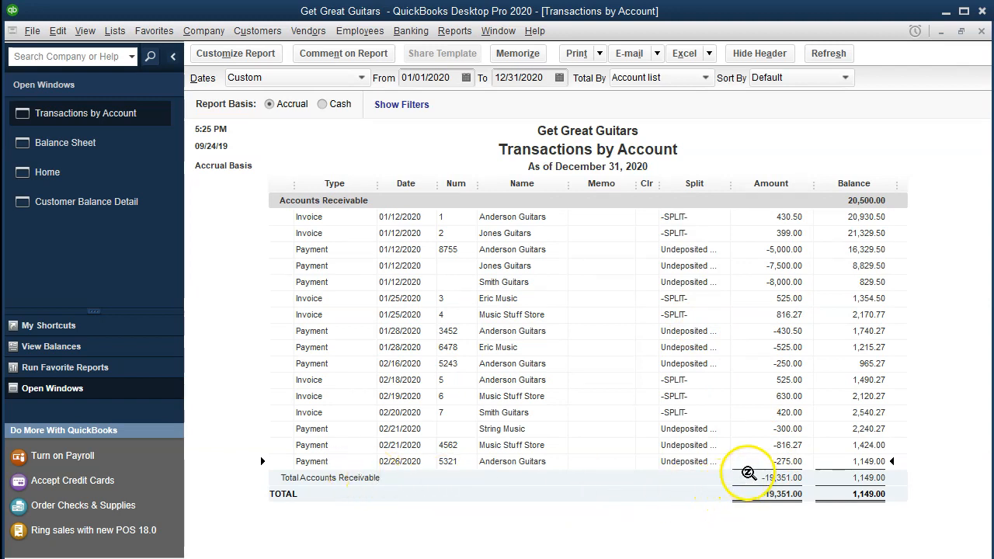
pyautogui.doubleClick(759, 463)
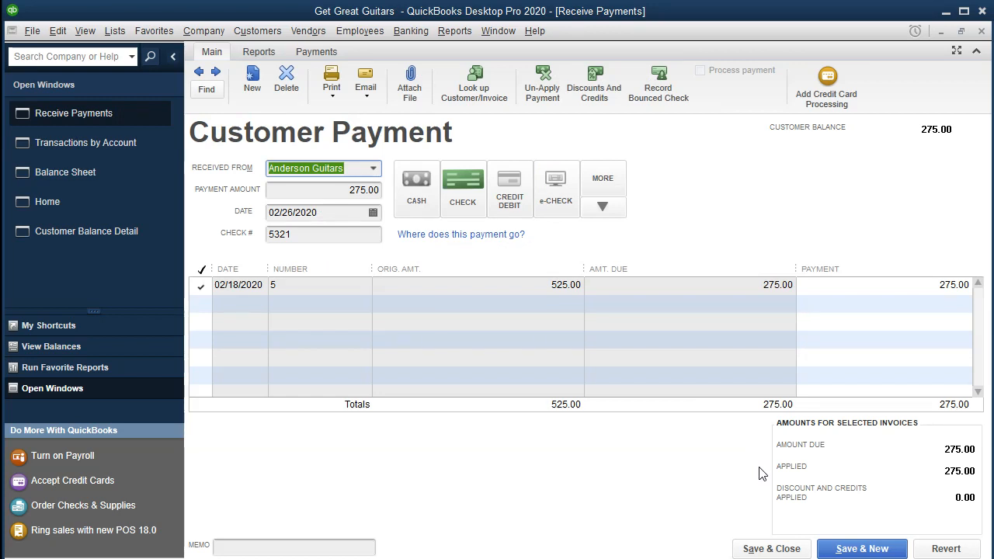
pyautogui.click(981, 32)
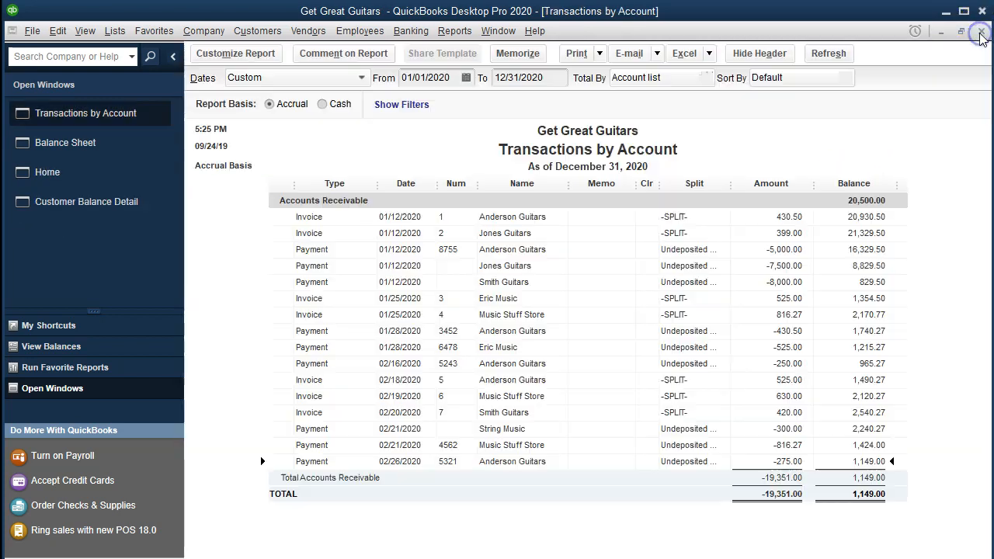
pyautogui.click(981, 33)
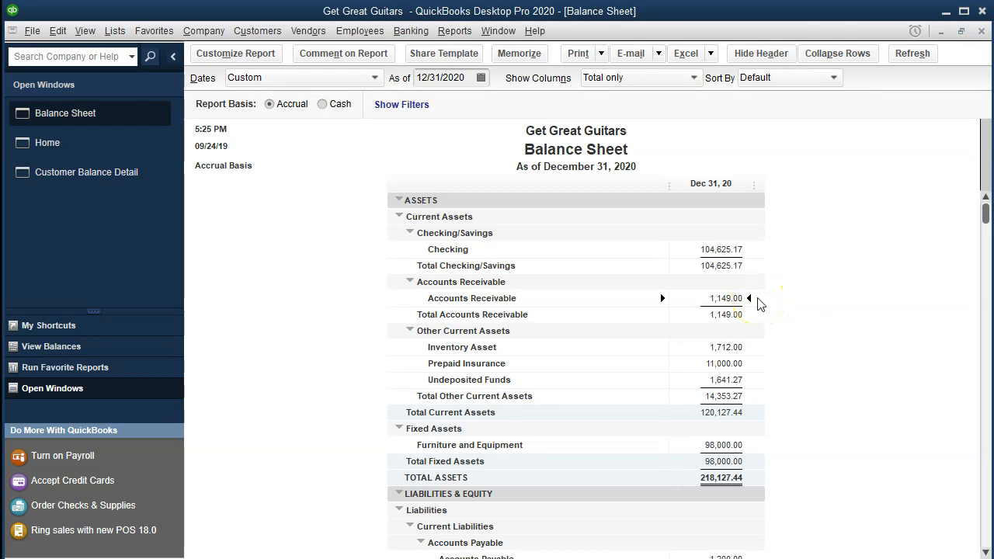
# Step: Review the Anderson Guitars invoices, payments and running balance in the Customer Balance Detail report
pyautogui.click(73, 179)
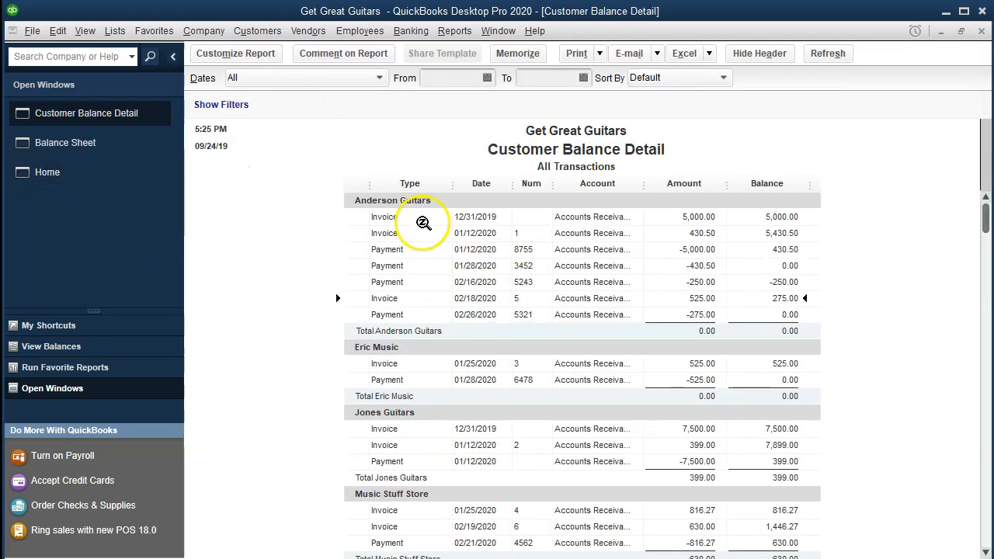
pyautogui.click(754, 309)
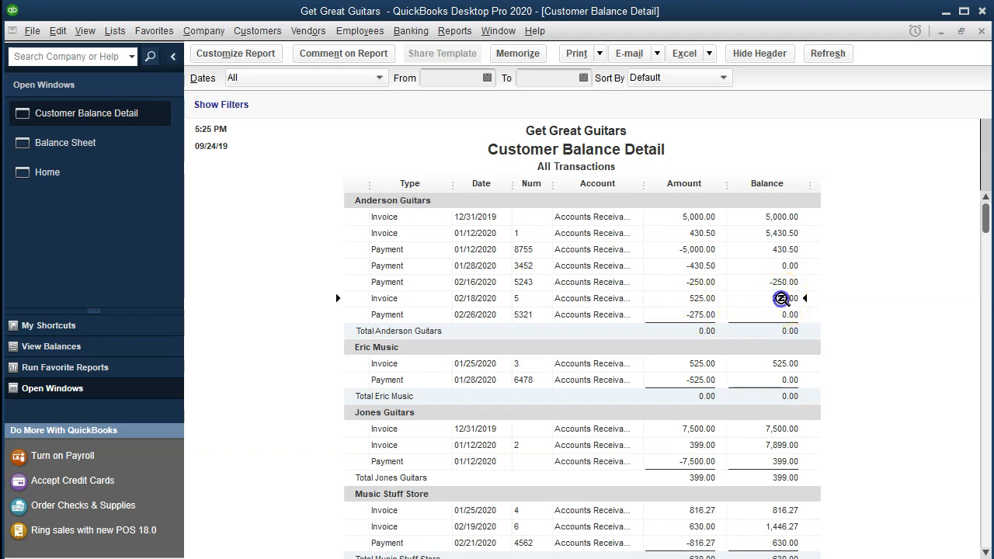
pyautogui.click(777, 287)
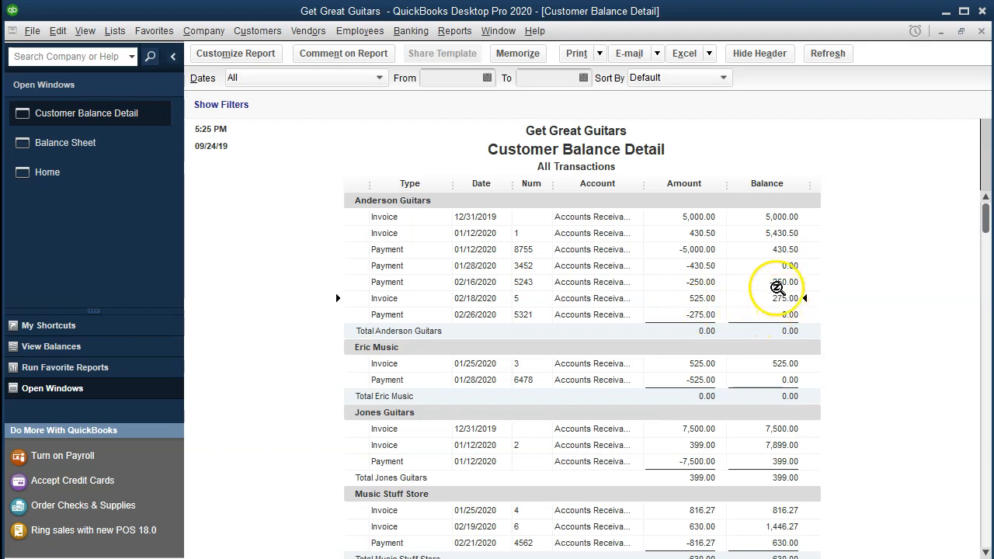
pyautogui.click(690, 281)
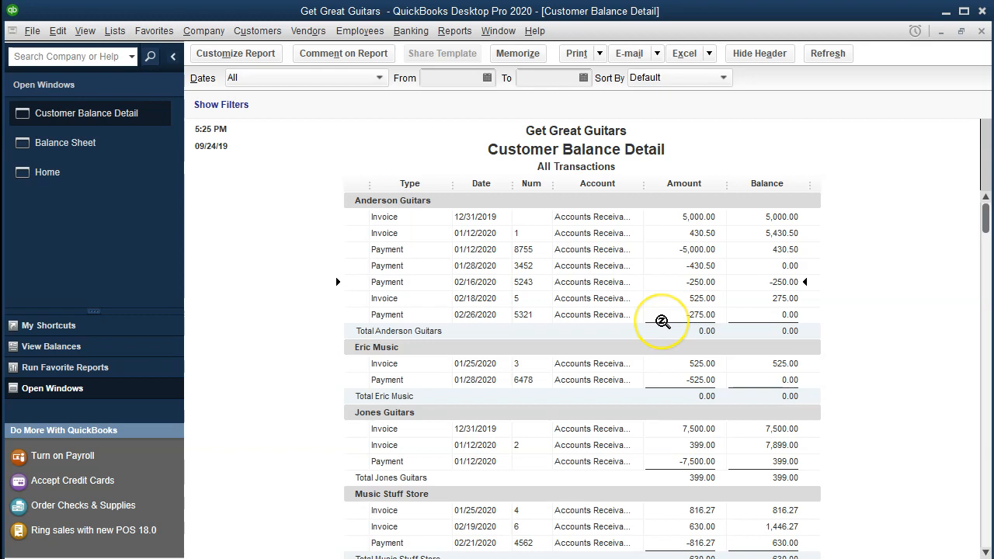
pyautogui.press('Down')
pyautogui.click(662, 317)
pyautogui.press('Up')
pyautogui.press('Up')
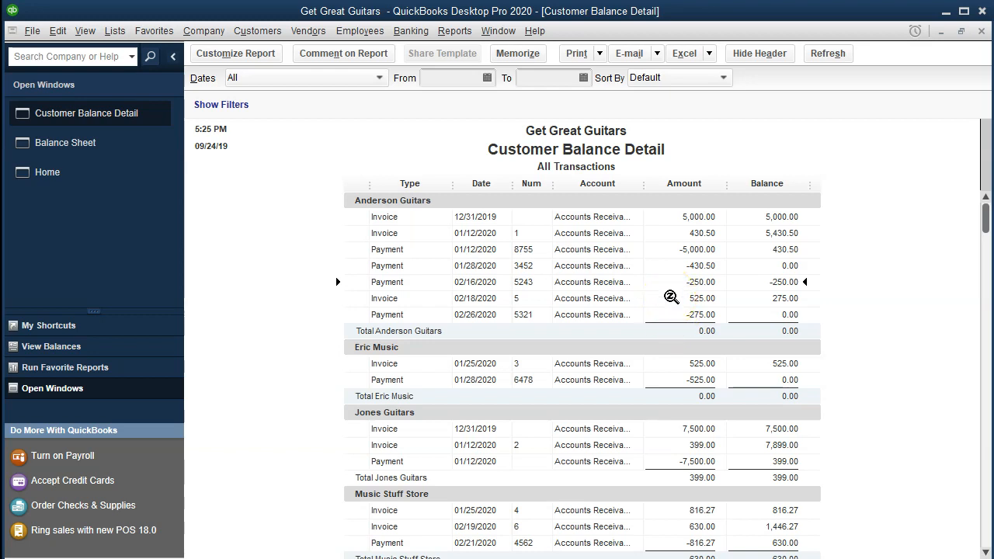
pyautogui.click(680, 301)
pyautogui.click(680, 314)
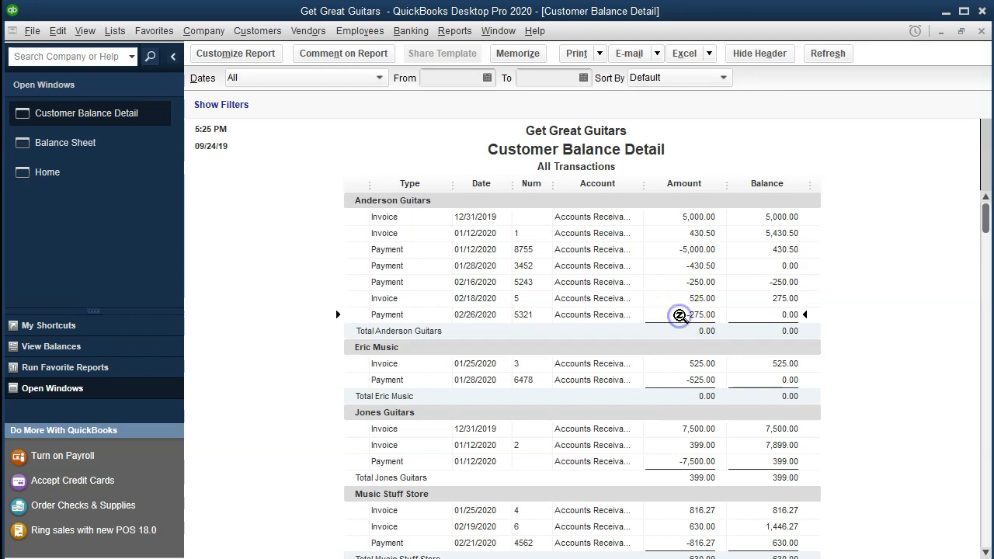
pyautogui.click(622, 379)
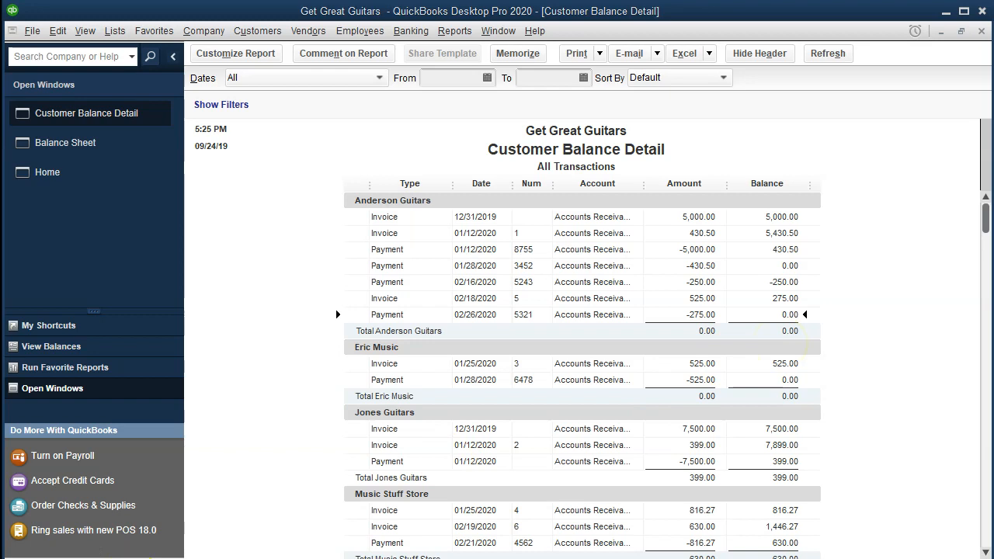
# Step: Check the Undeposited Funds and Checking balances on the Balance Sheet
pyautogui.click(58, 146)
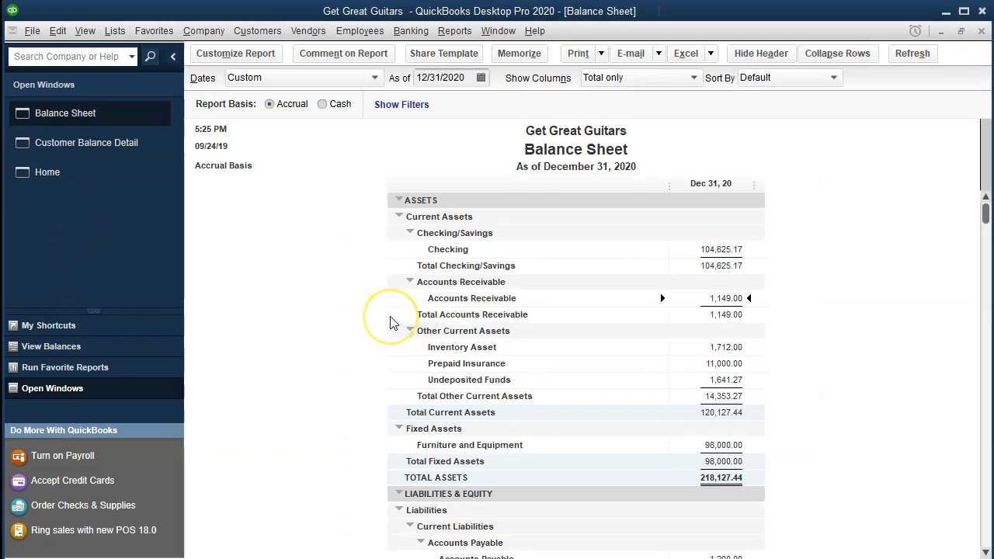
pyautogui.click(713, 379)
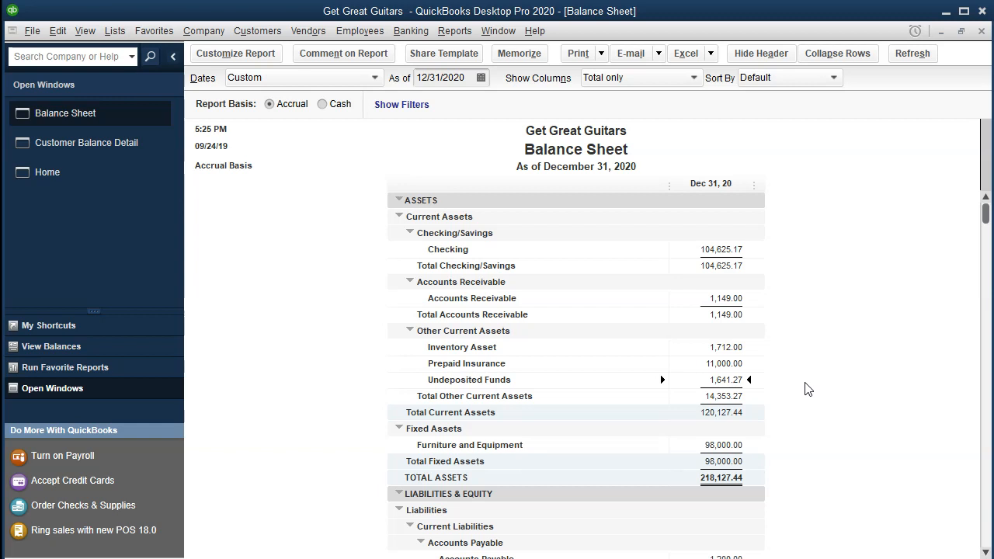
pyautogui.click(742, 251)
# Step: Record a deposit of all four undeposited customer payments to Checking dated 02/26/2020, and save and close it
pyautogui.click(82, 182)
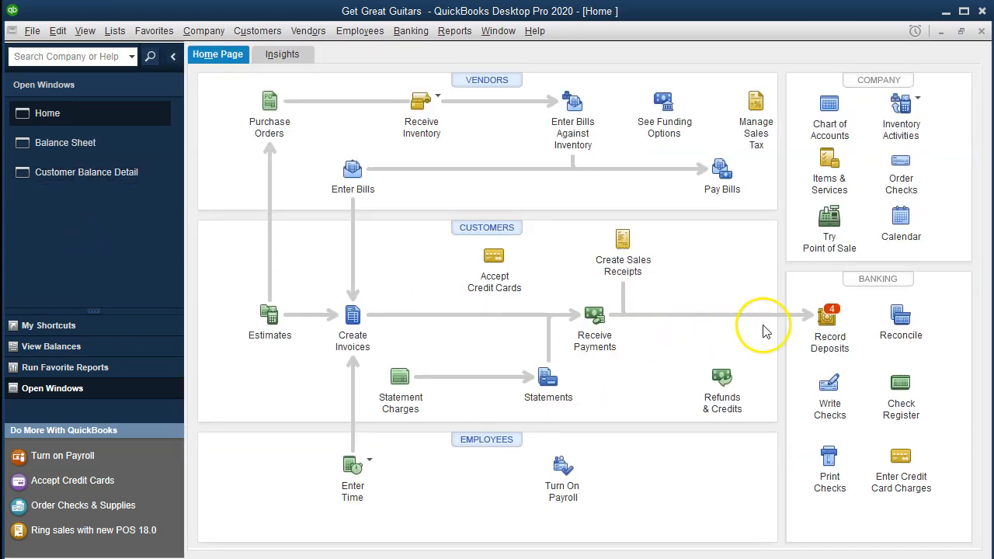
pyautogui.click(824, 334)
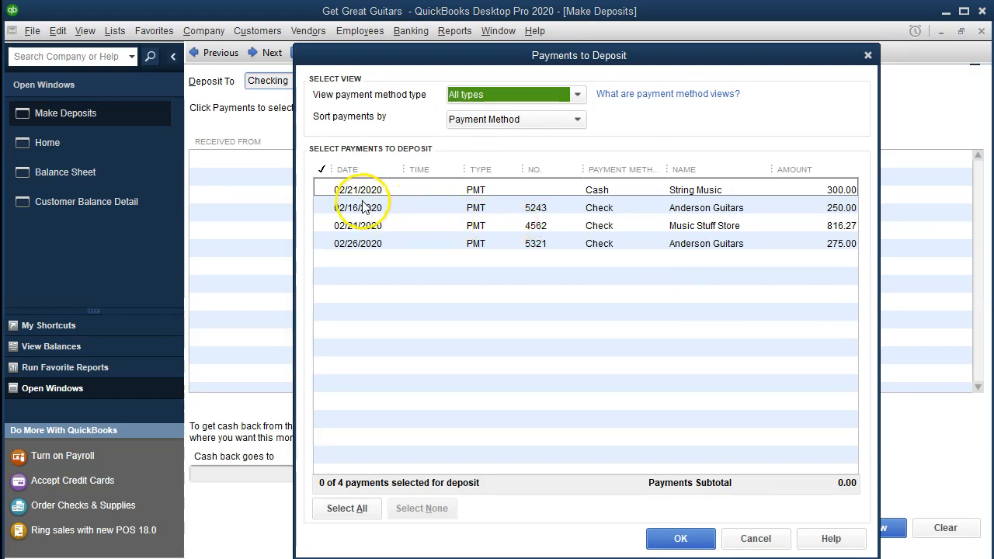
pyautogui.click(324, 190)
pyautogui.click(324, 208)
pyautogui.click(324, 226)
pyautogui.click(325, 244)
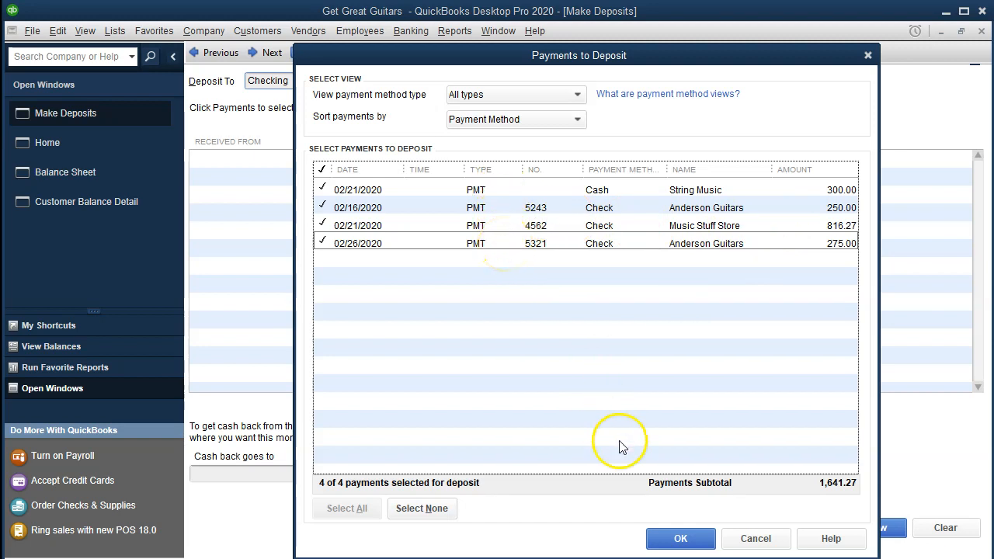
pyautogui.click(656, 536)
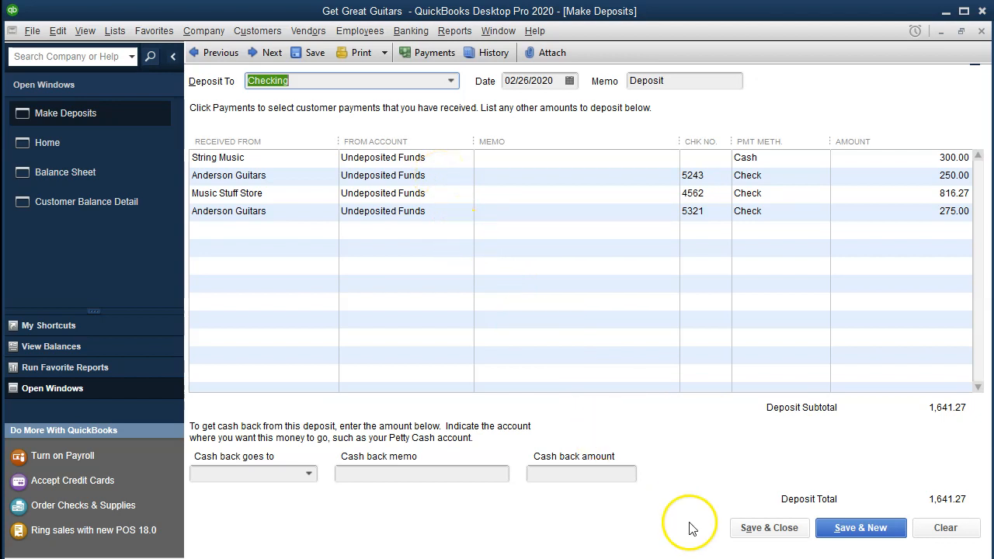
pyautogui.click(744, 534)
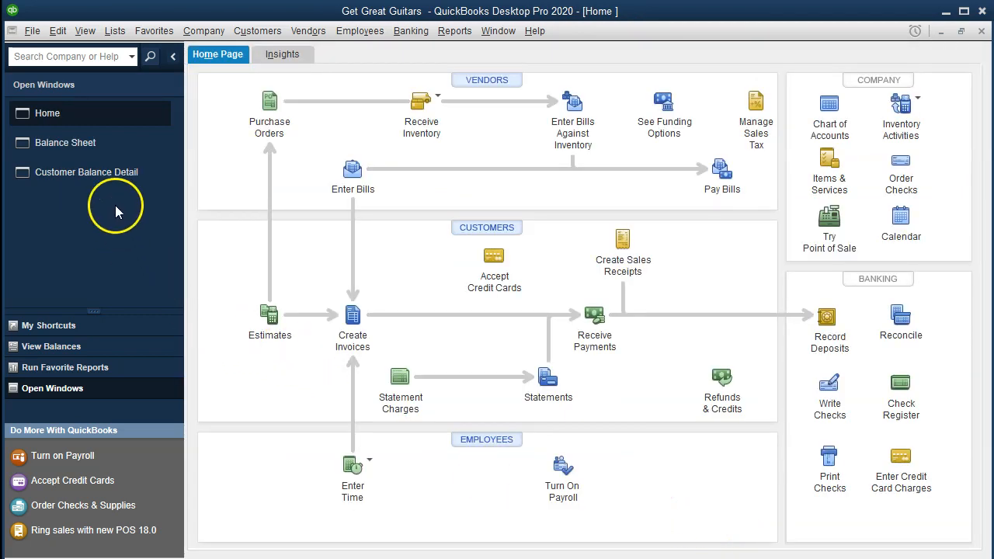
# Step: Drill down from Checking on the Balance Sheet to the 02/26/2020 deposit, review it, and return to the Balance Sheet
pyautogui.click(88, 144)
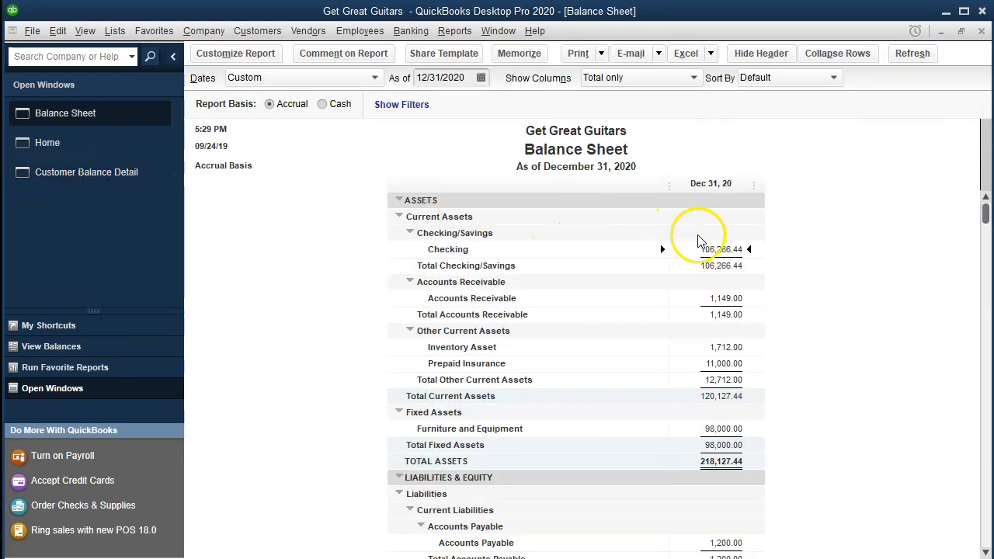
pyautogui.doubleClick(693, 251)
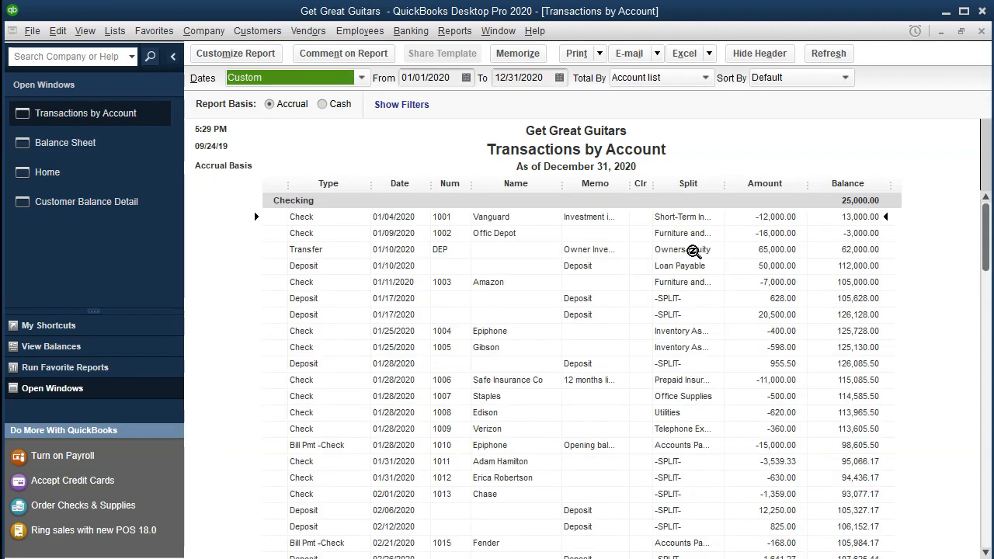
pyautogui.scroll(-2, 693, 251)
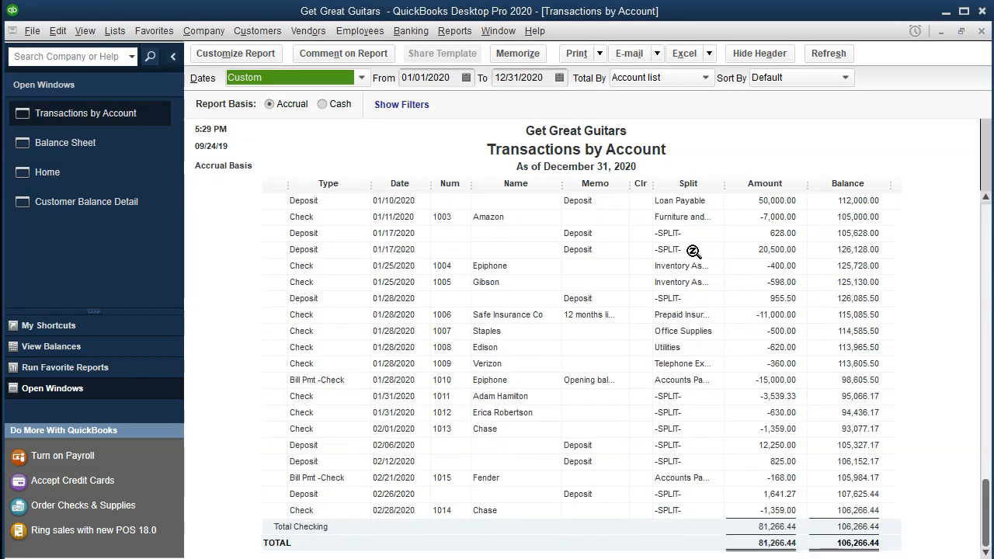
pyautogui.click(740, 495)
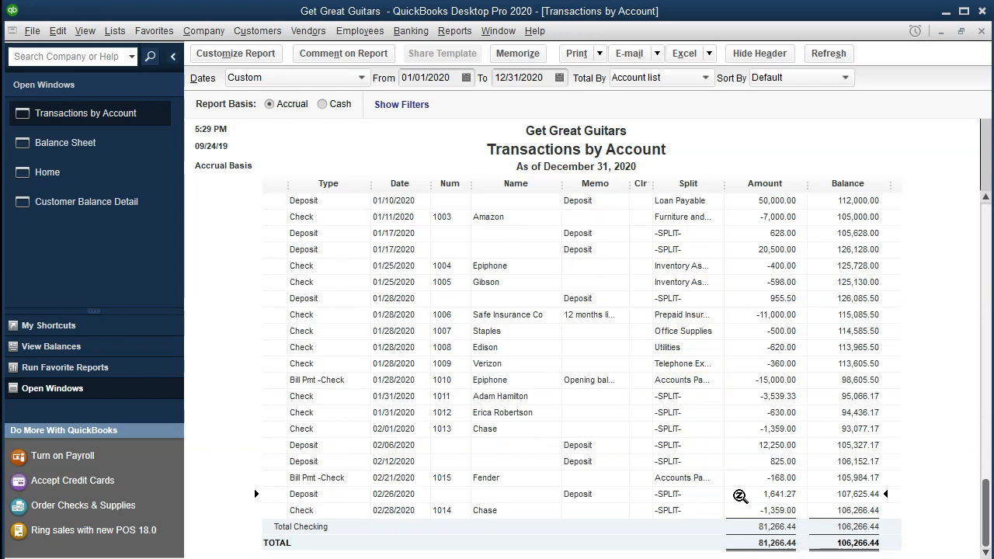
pyautogui.doubleClick(739, 495)
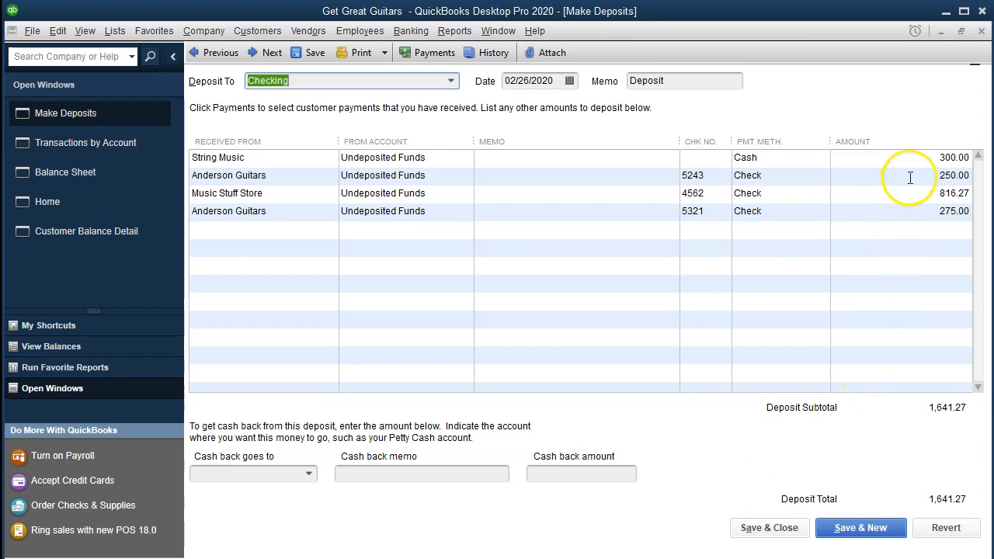
pyautogui.click(981, 33)
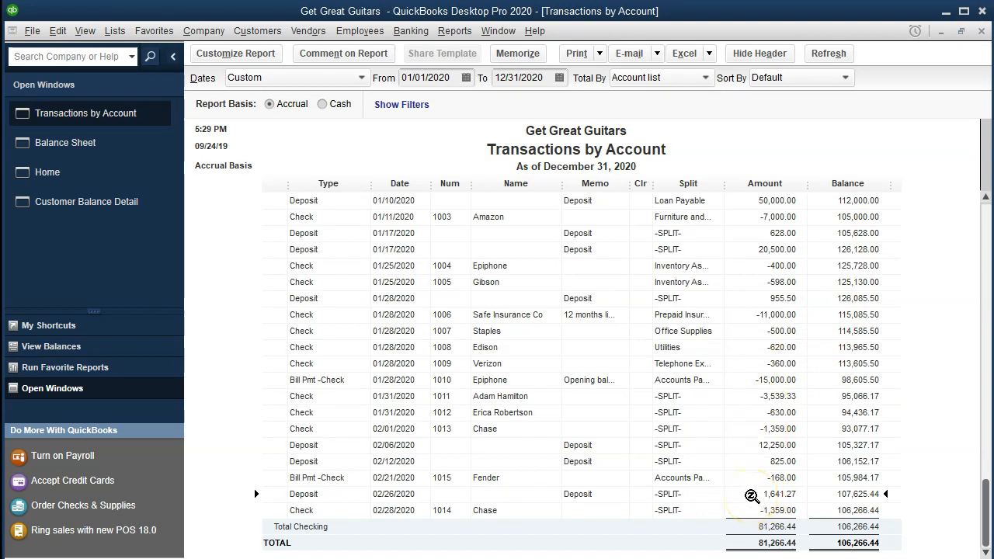
pyautogui.click(981, 32)
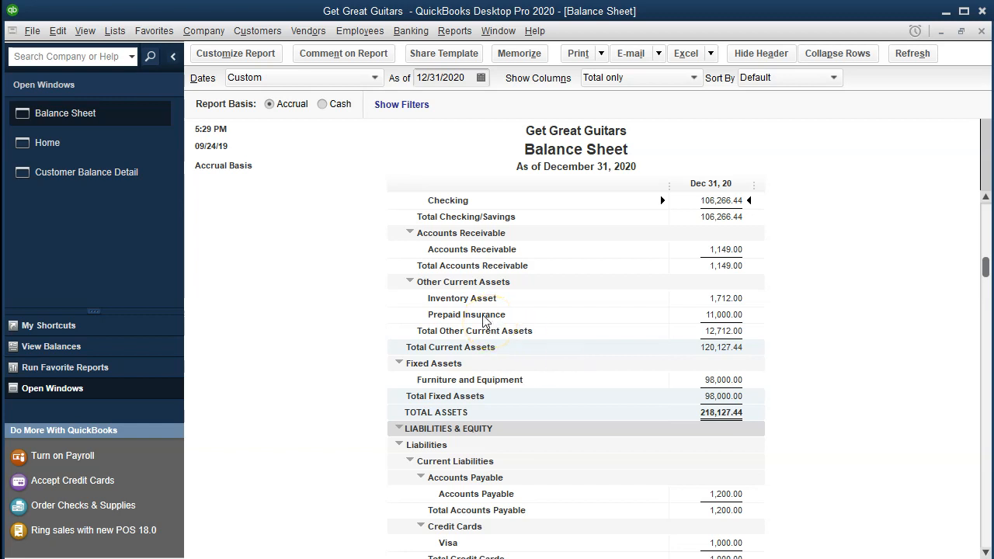
# Step: Run a Trial Balance report for 01/01/2020 to 12/31/2020 and review it through to the totals
pyautogui.click(468, 34)
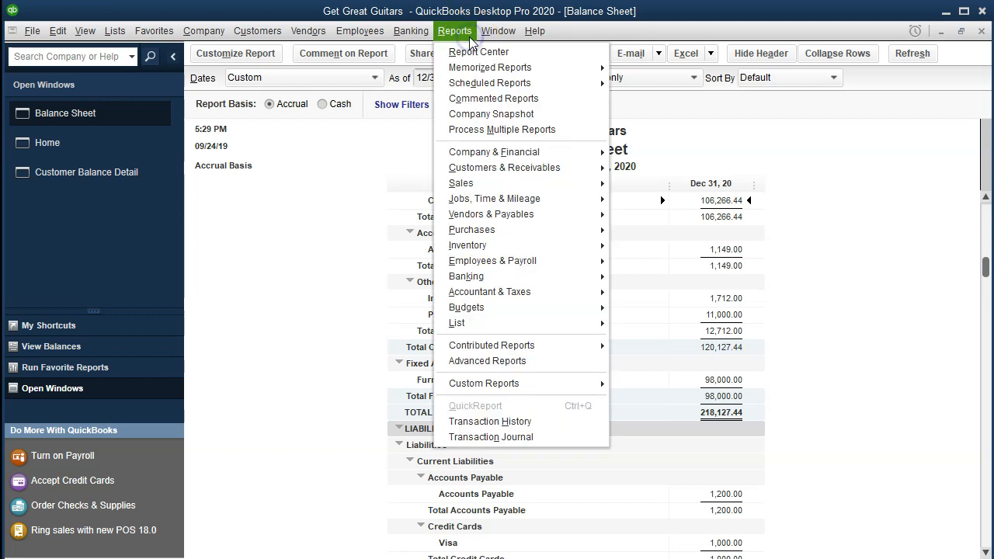
pyautogui.moveTo(510, 292)
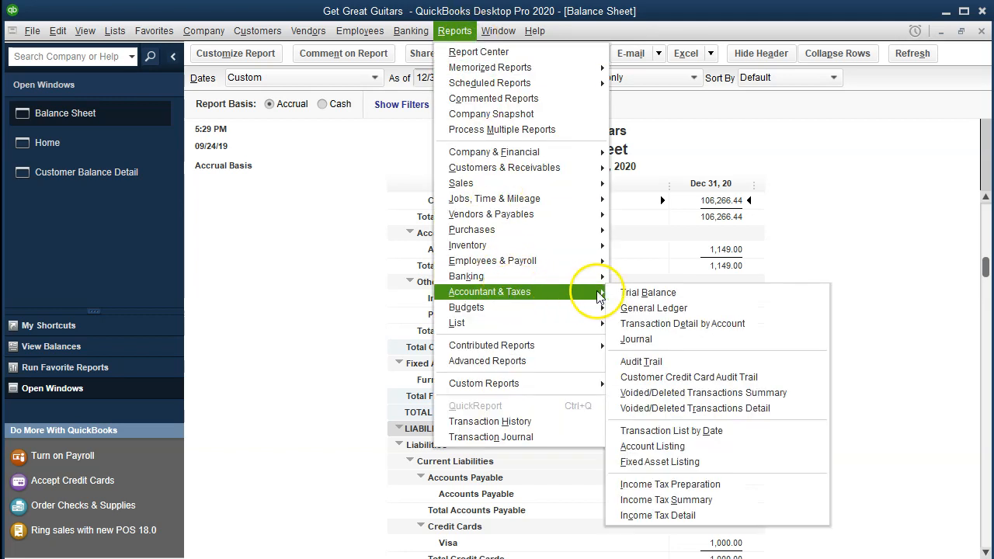
pyautogui.click(631, 294)
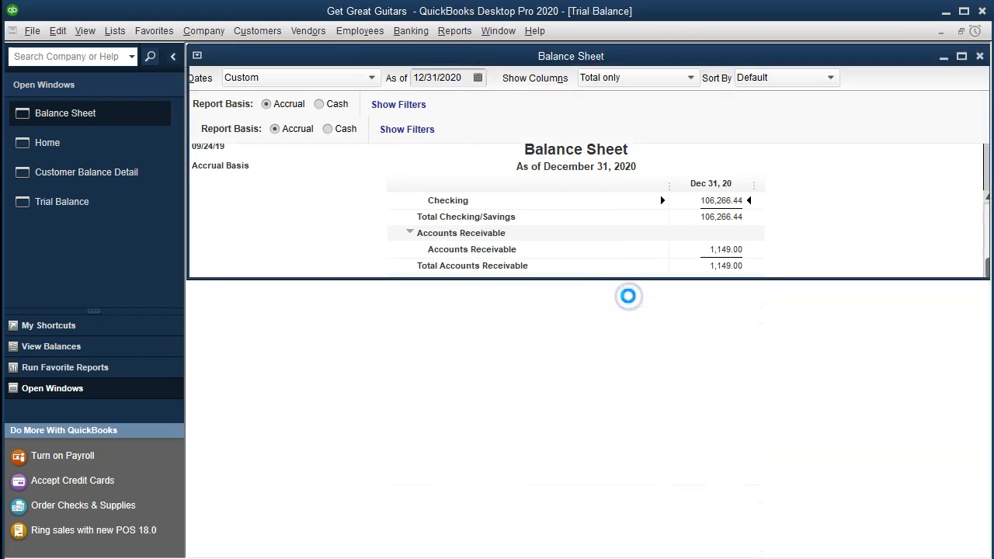
pyautogui.press('Tab')
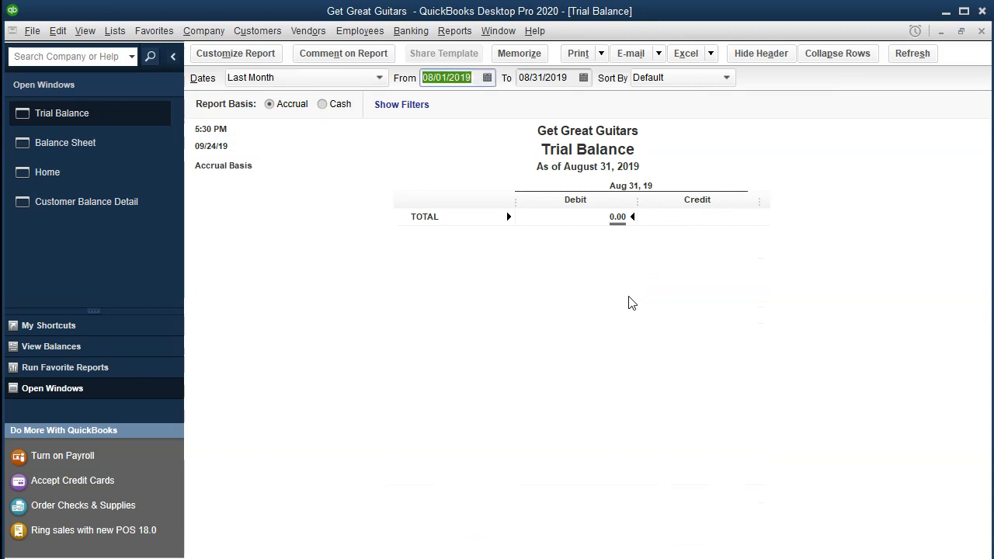
pyautogui.write('010121')
pyautogui.press('BackSpace')
pyautogui.write('0')
pyautogui.press('Tab')
pyautogui.write('12/31/20')
pyautogui.press('Tab')
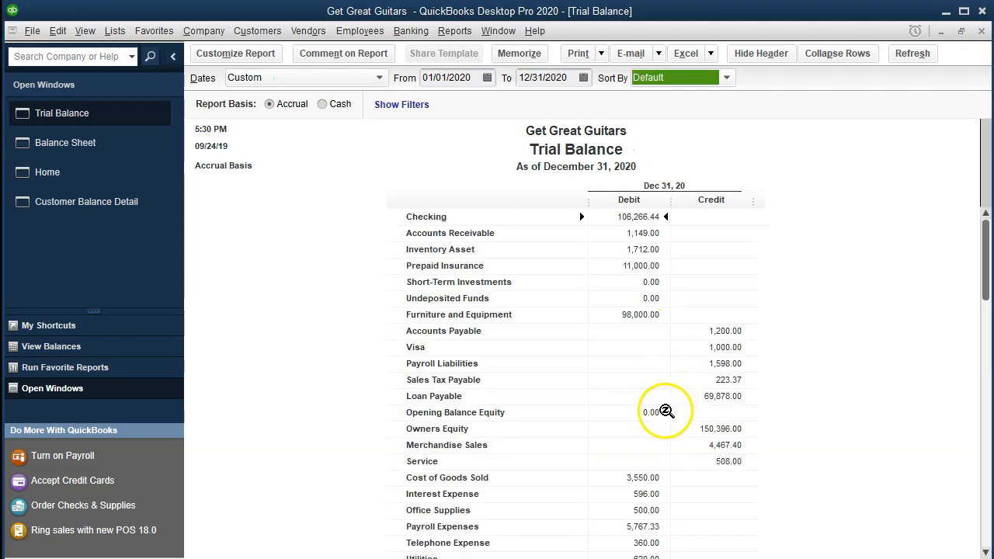
pyautogui.scroll(-1, 667, 411)
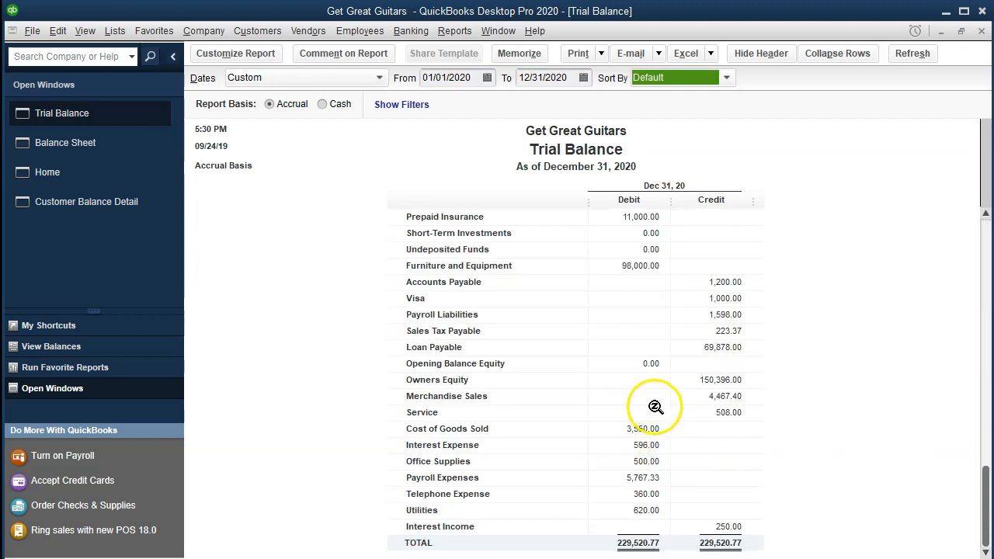
# Step: Drill down from the Undeposited Funds balance on the Trial Balance to its underlying transactions
pyautogui.scroll(1, 656, 407)
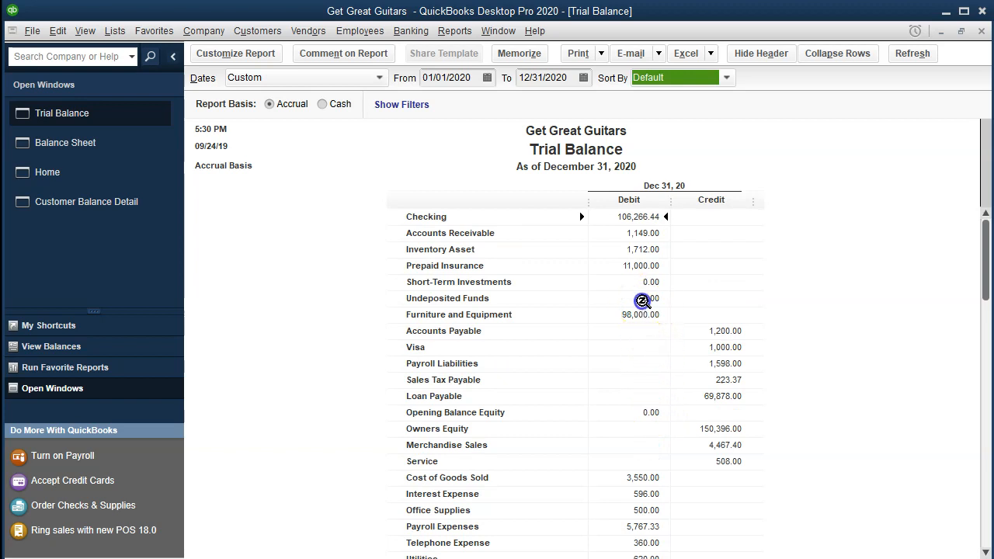
pyautogui.click(642, 301)
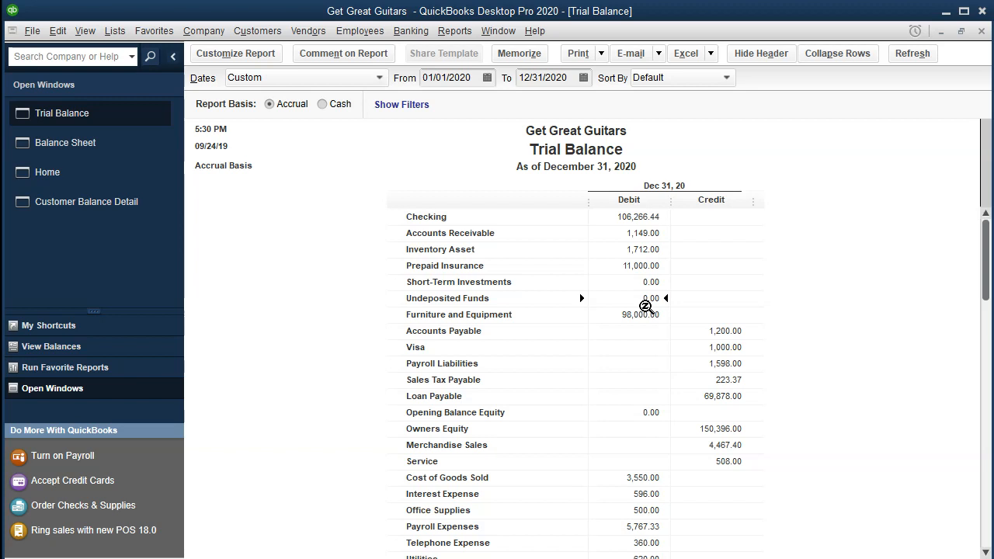
pyautogui.click(621, 301)
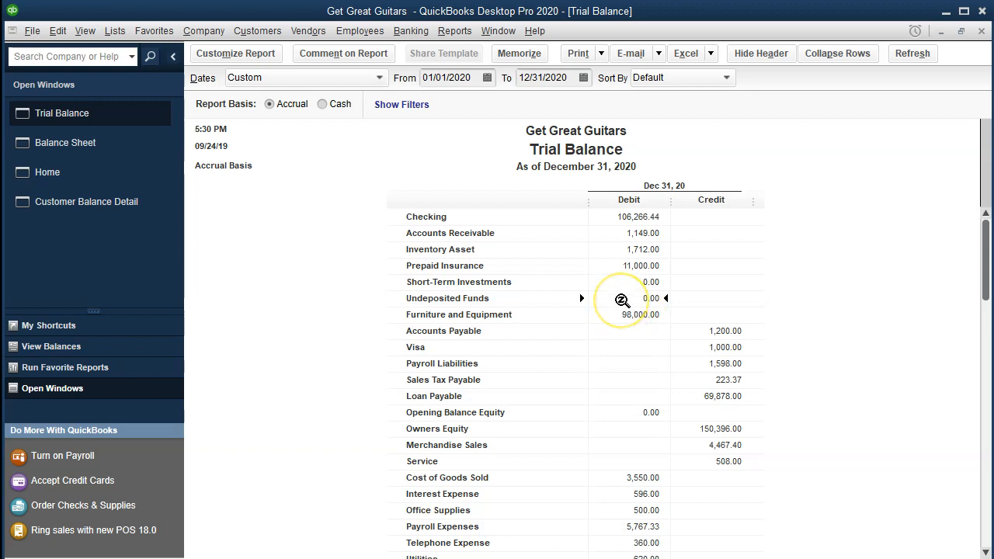
pyautogui.doubleClick(622, 301)
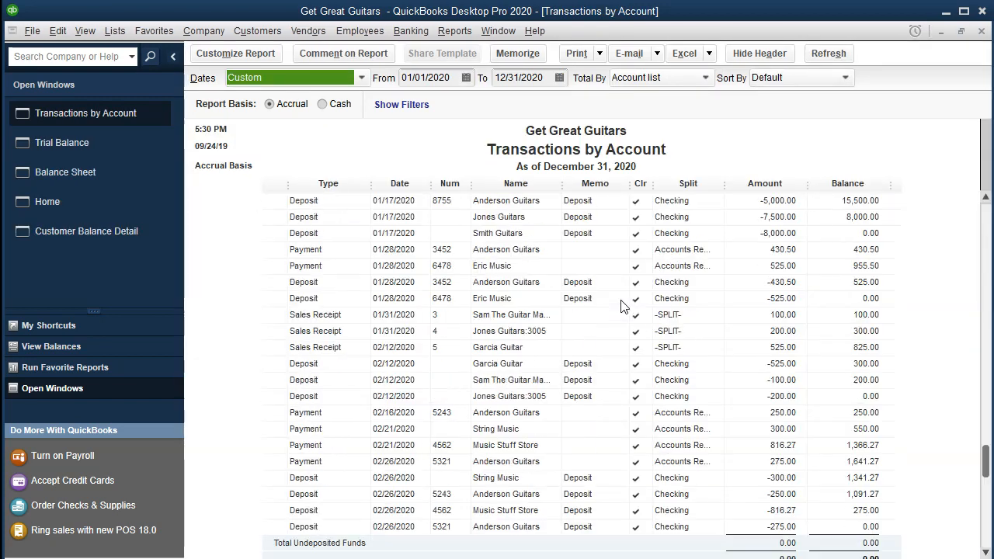
# Step: Compare the February customer payments with the matching 02/26/2020 deposit lines at the end of the Undeposited Funds transactions
pyautogui.scroll(-1, 622, 307)
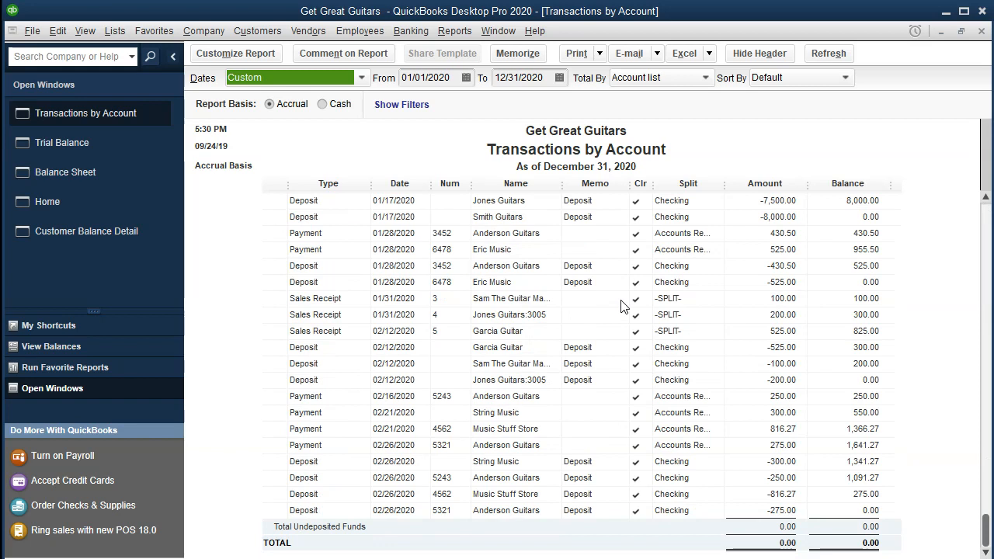
pyautogui.doubleClick(773, 478)
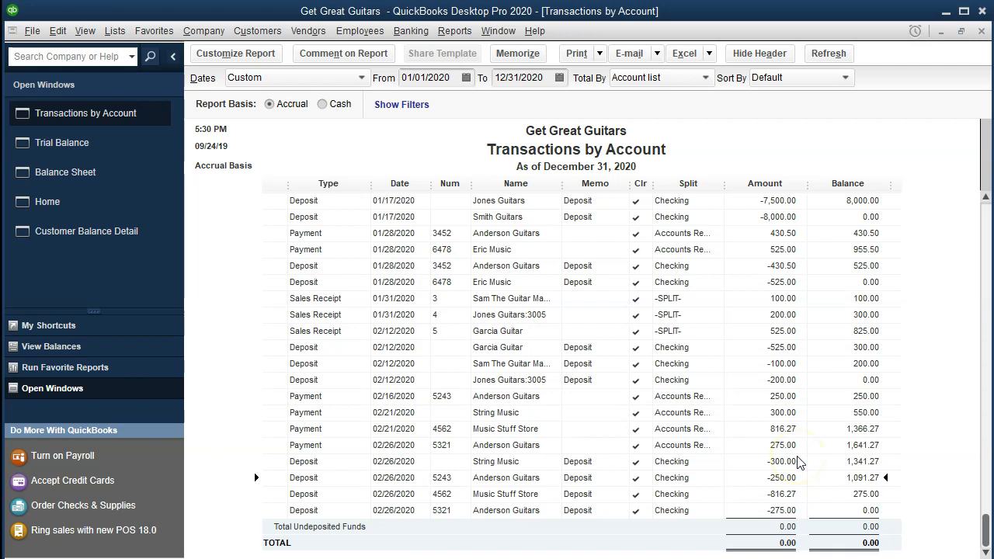
pyautogui.click(784, 463)
pyautogui.press('Down')
pyautogui.press('Down')
pyautogui.click(815, 446)
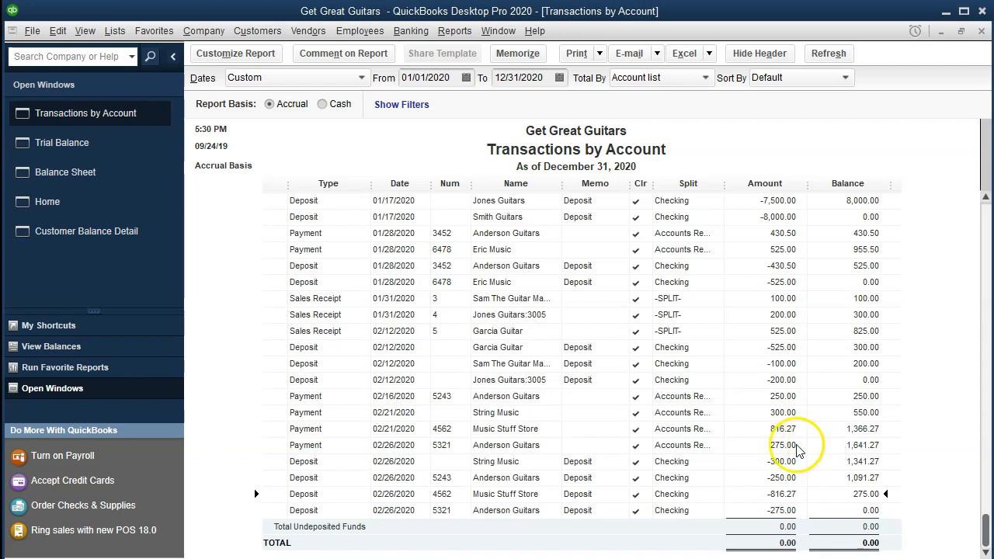
pyautogui.click(777, 413)
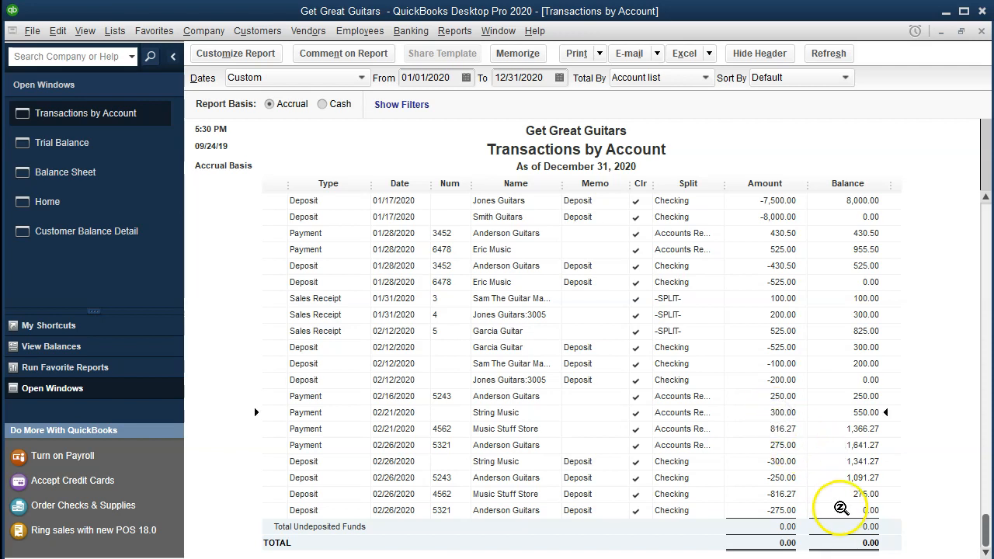
pyautogui.click(777, 461)
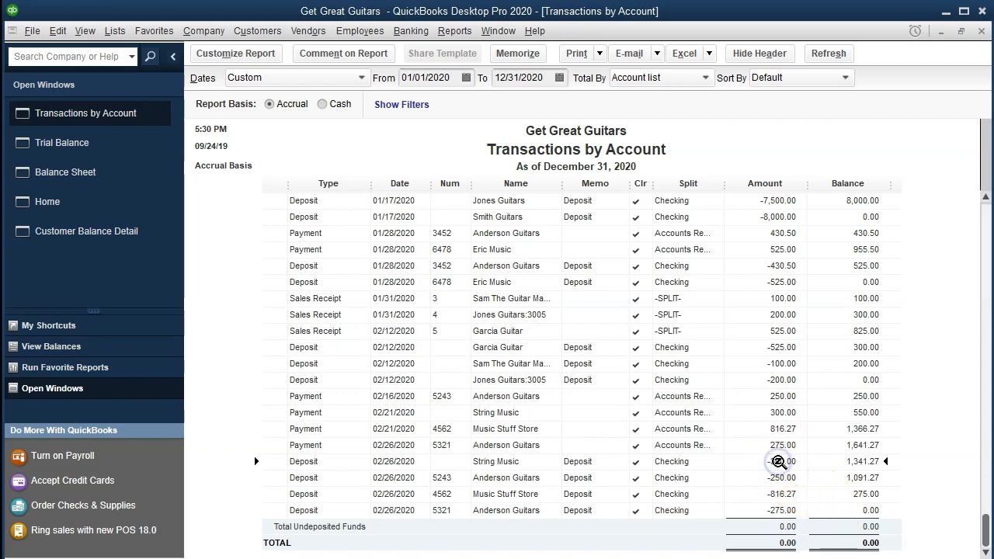
# Step: Open the 02/26/2020 deposit from the String Music line, review it, and return to the Trial Balance
pyautogui.doubleClick(777, 461)
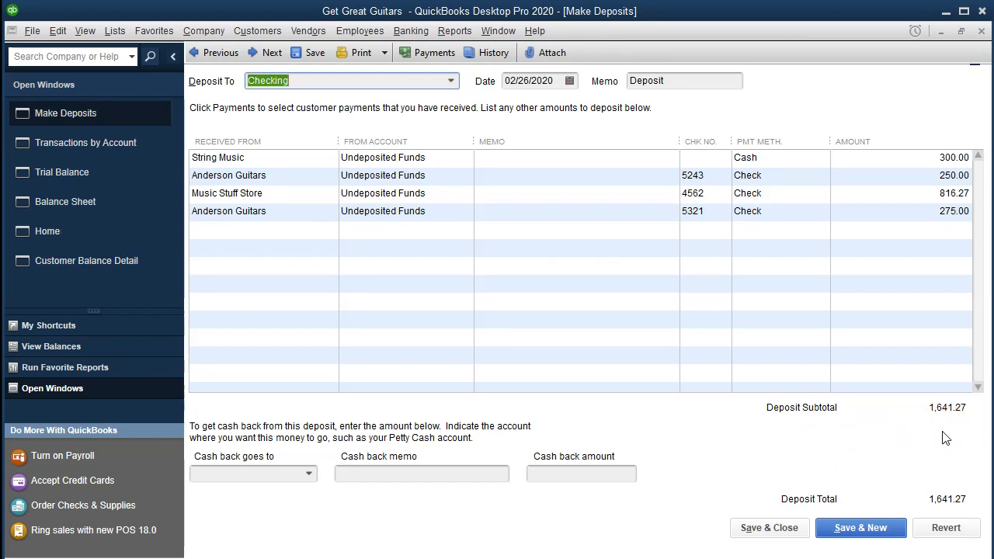
pyautogui.click(983, 32)
pyautogui.click(983, 32)
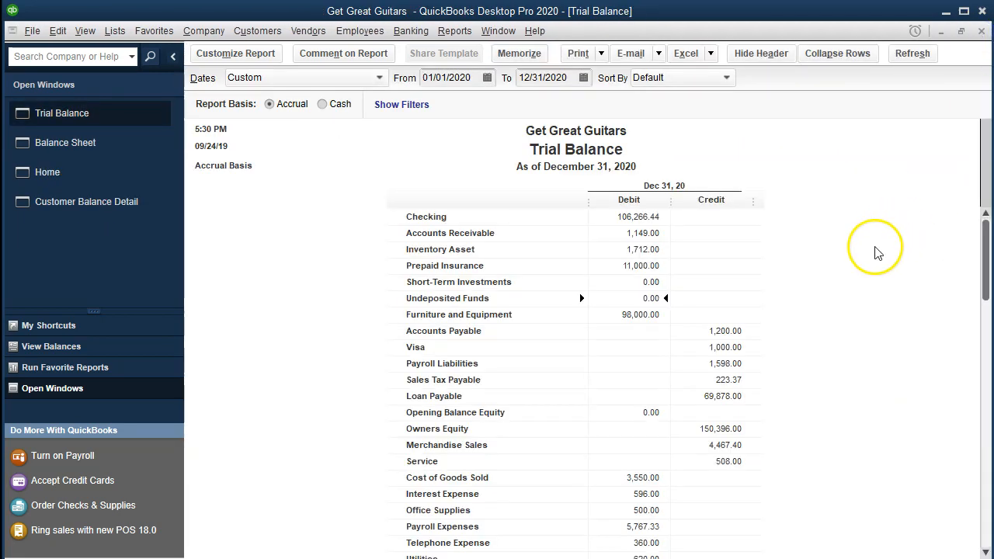
# Step: Go through the Trial Balance account by account from Checking down to Interest Income and review the totals
pyautogui.click(658, 218)
pyautogui.press('Down')
pyautogui.press('Down')
pyautogui.press('Down')
pyautogui.press('Down')
pyautogui.press('Down')
pyautogui.press('Down')
pyautogui.press('Down')
pyautogui.press('Down')
pyautogui.press('Down')
pyautogui.press('Down')
pyautogui.press('Down')
pyautogui.press('Down')
pyautogui.press('Down')
pyautogui.press('Down')
pyautogui.press('Down')
pyautogui.press('Down')
pyautogui.press('Down')
pyautogui.press('Down')
pyautogui.press('Down')
pyautogui.press('Down')
pyautogui.press('Down')
pyautogui.press('Down')
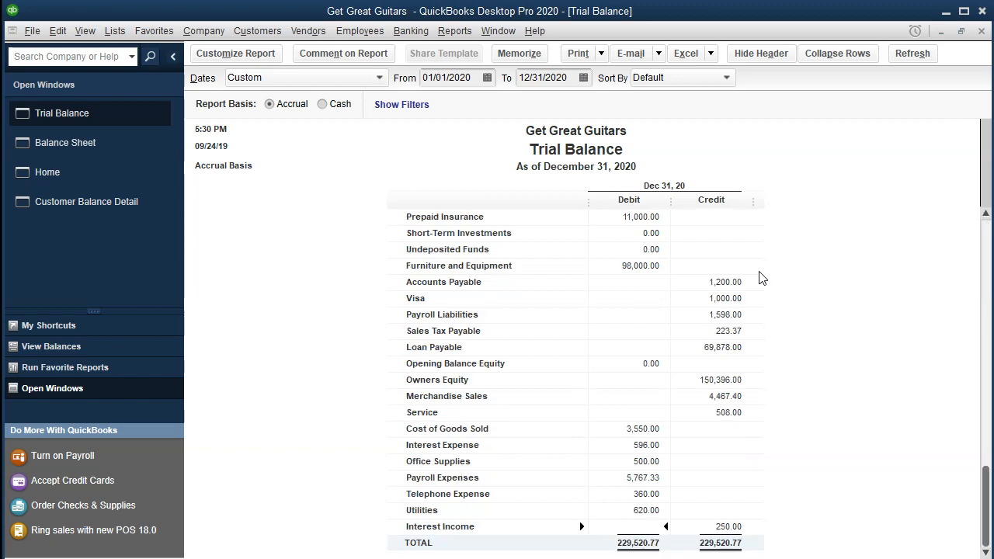